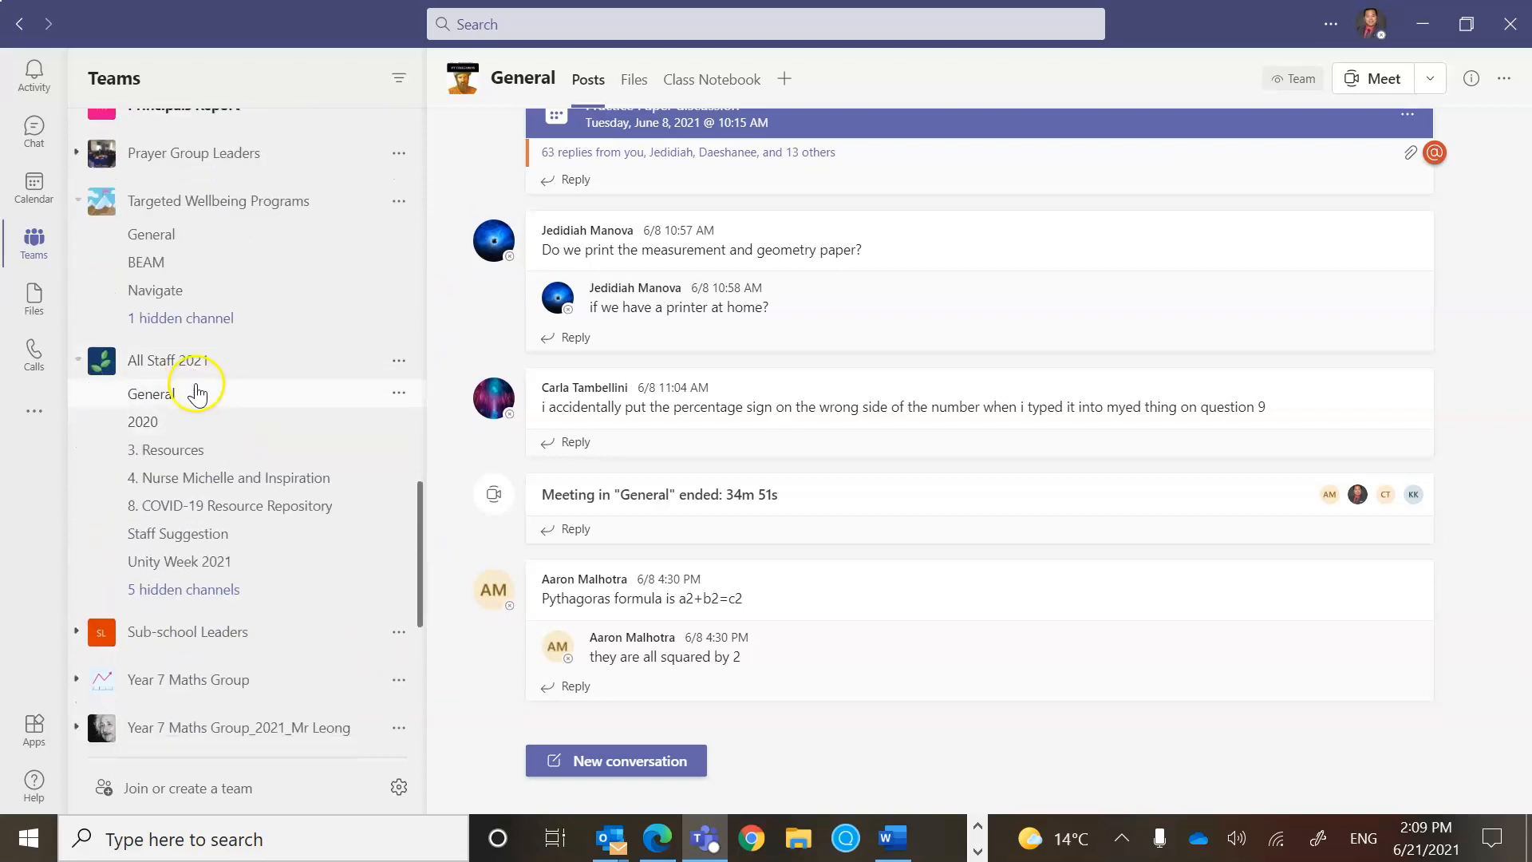
Go to the Staff Suggestion channel in Teams and show its shared files.
{"action": "left_click", "coordinate": [189, 545]}
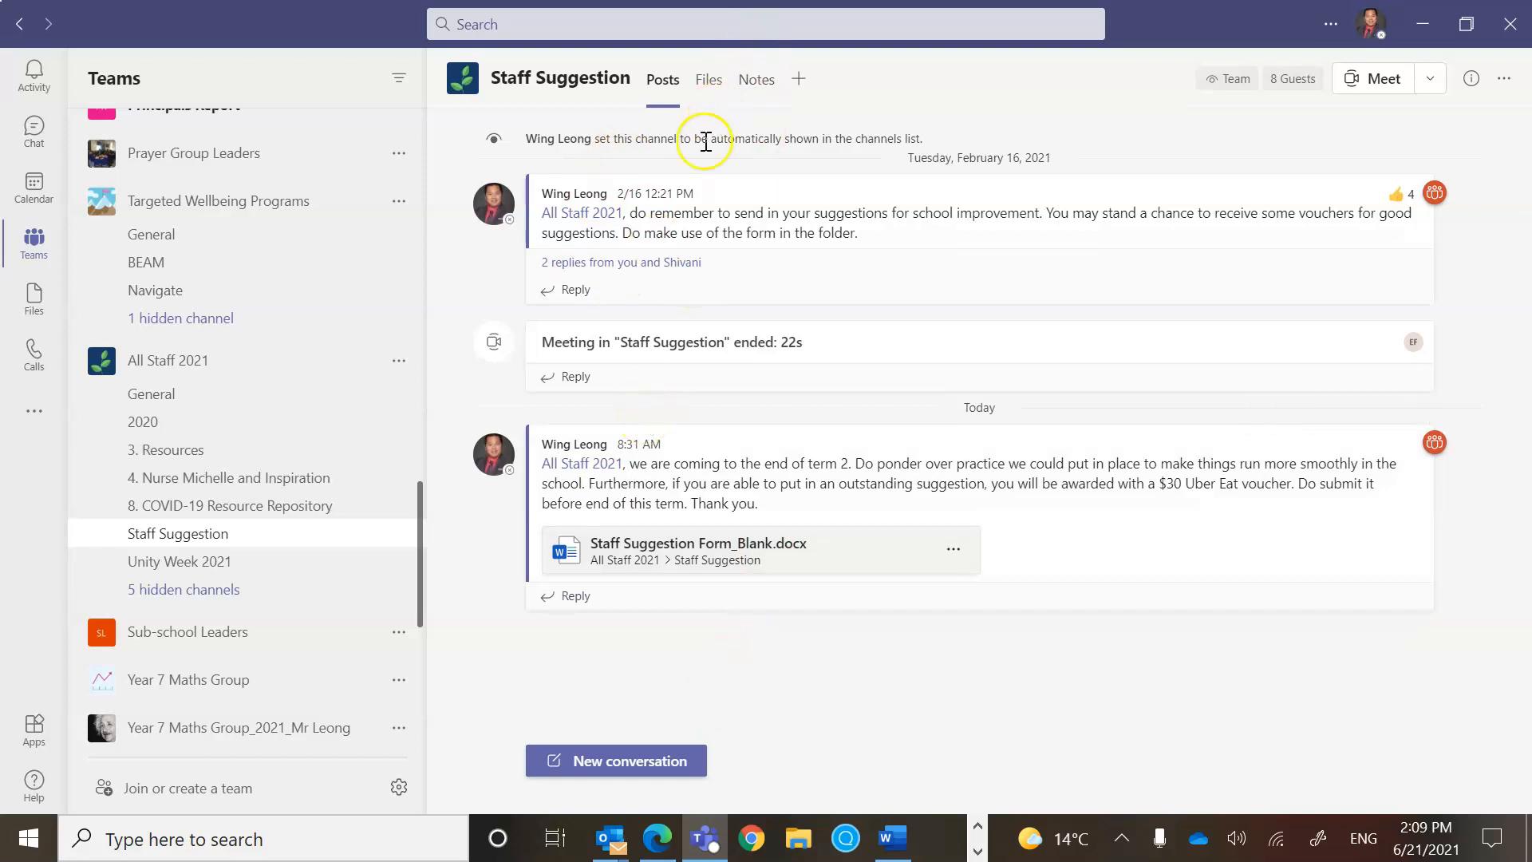
{"action": "left_click", "coordinate": [709, 95]}
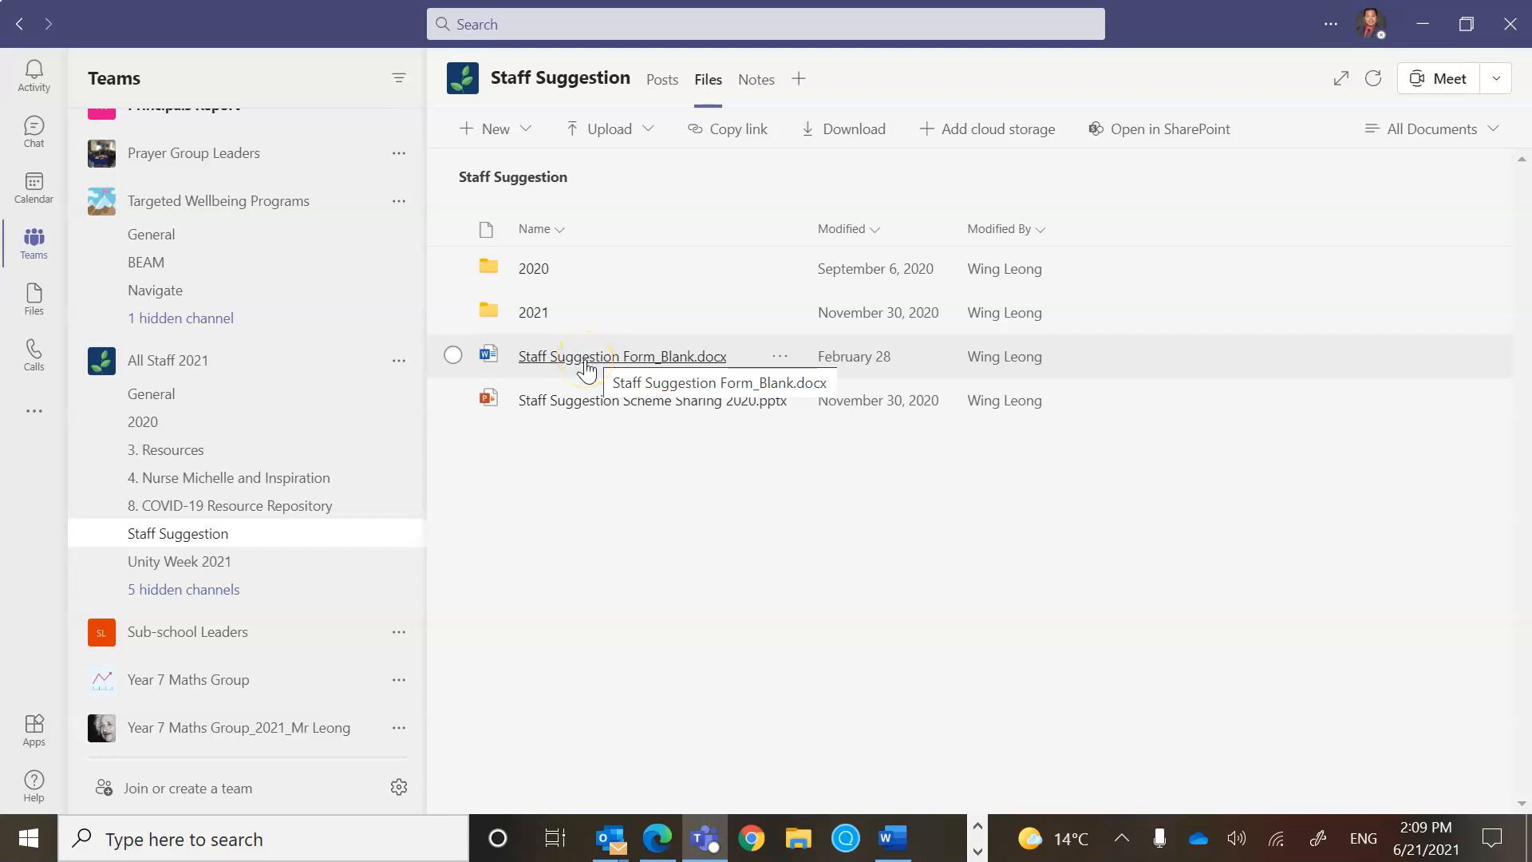
Open Staff Suggestion Form_Blank.docx from the channel's files.
{"action": "left_click", "coordinate": [588, 365]}
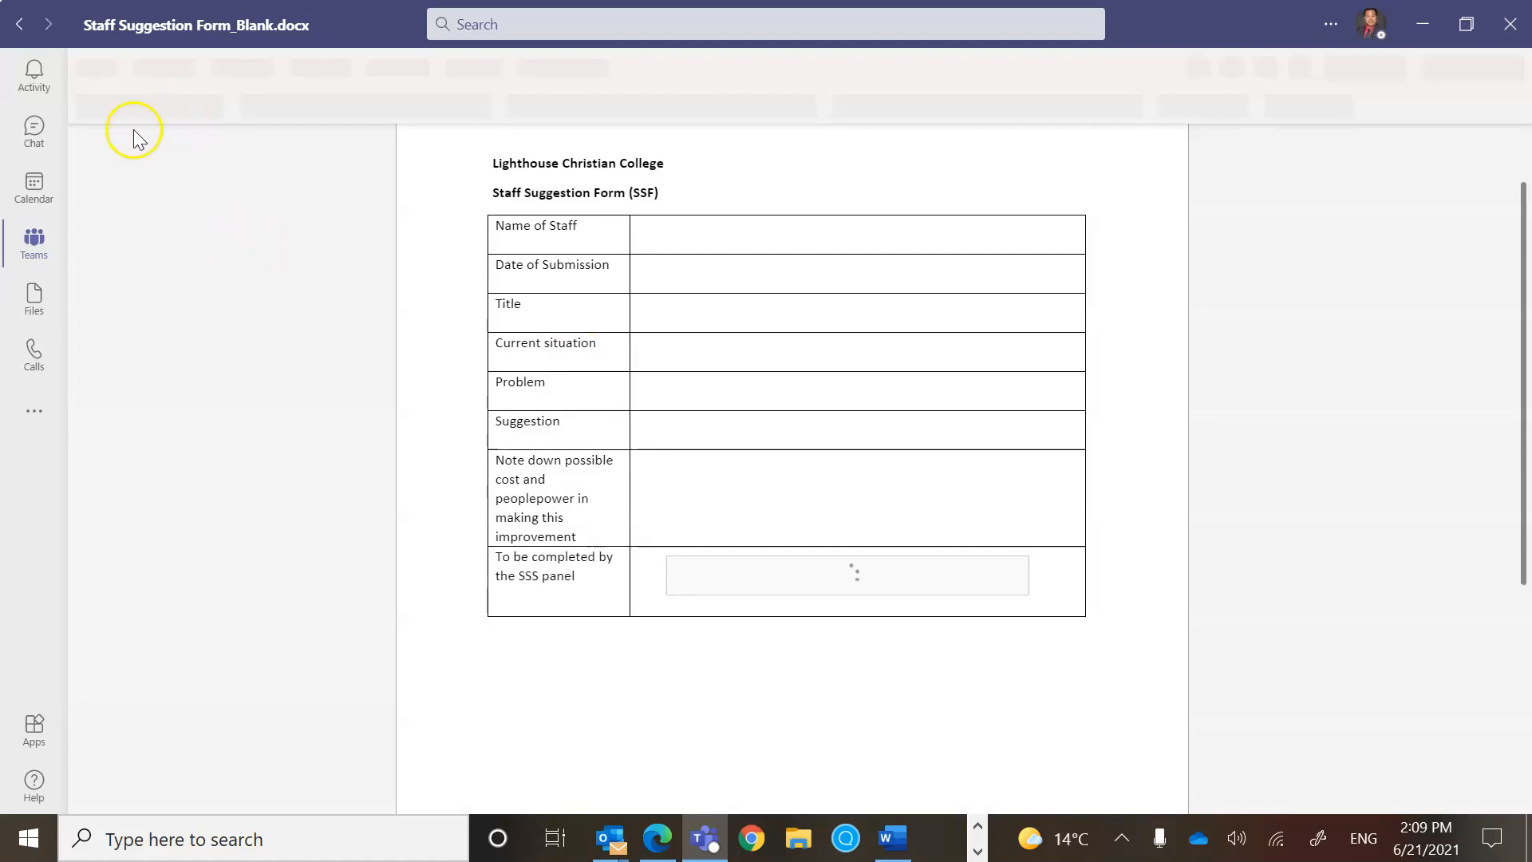
Download a copy of the form and open Staff Suggestion Form_Blank (1) in desktop Word.
{"action": "left_click", "coordinate": [102, 64]}
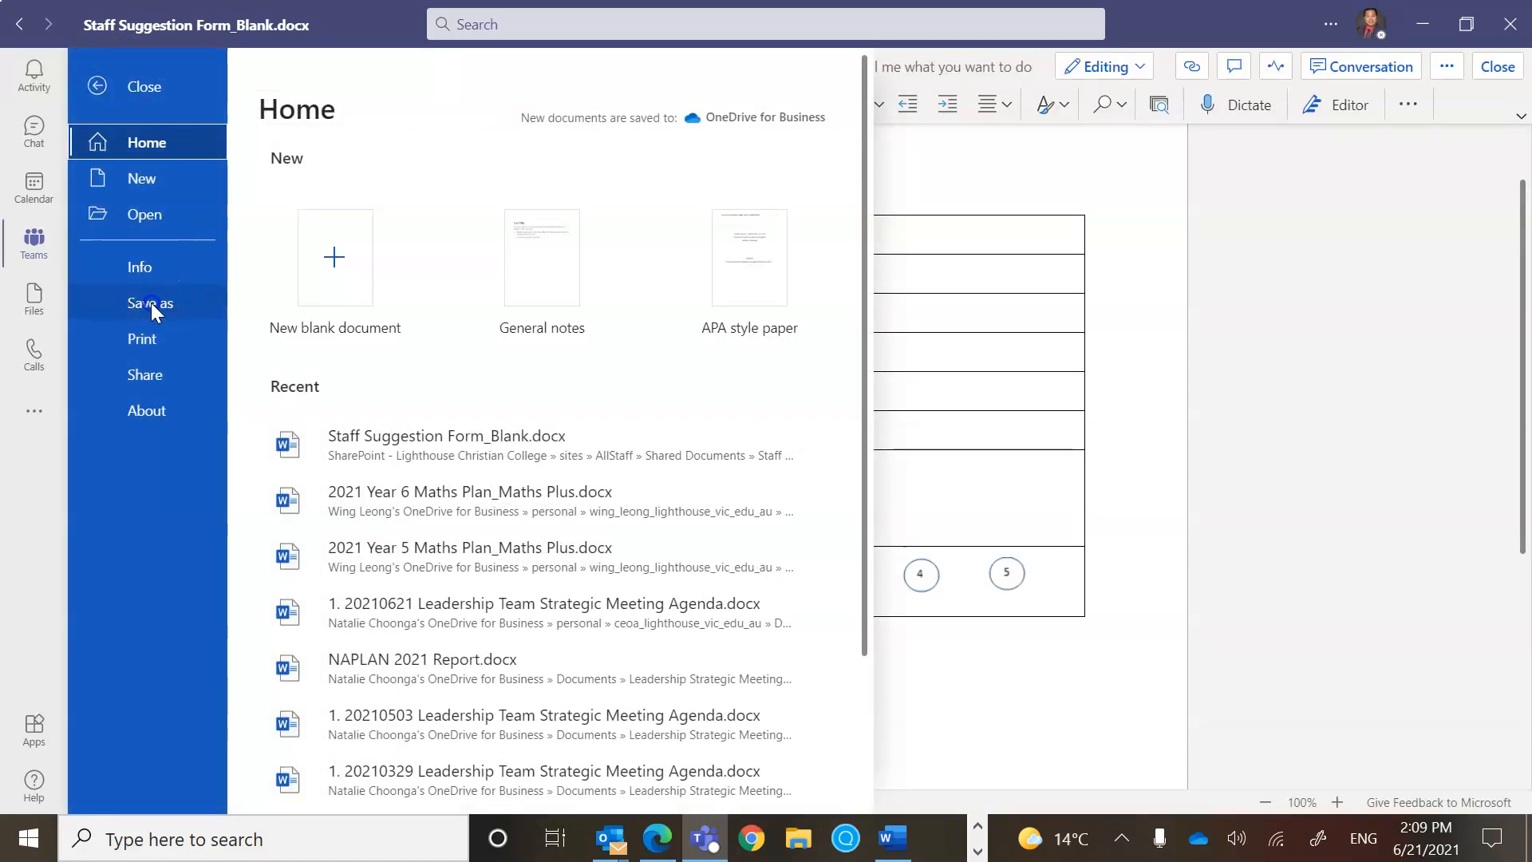
{"action": "left_click", "coordinate": [151, 303]}
{"action": "left_click", "coordinate": [386, 306]}
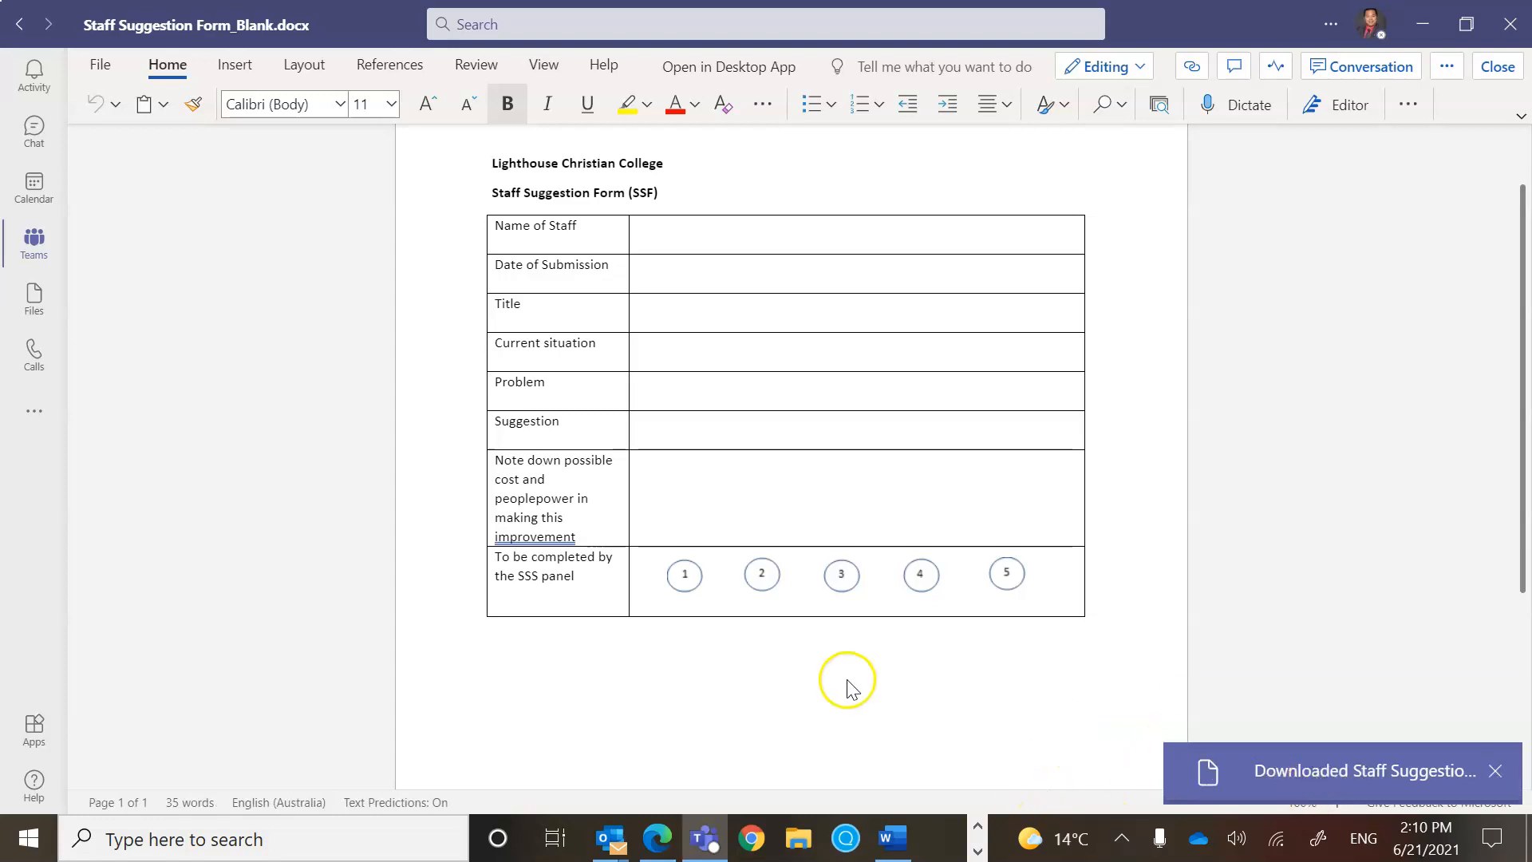
{"action": "left_click", "coordinate": [1282, 772]}
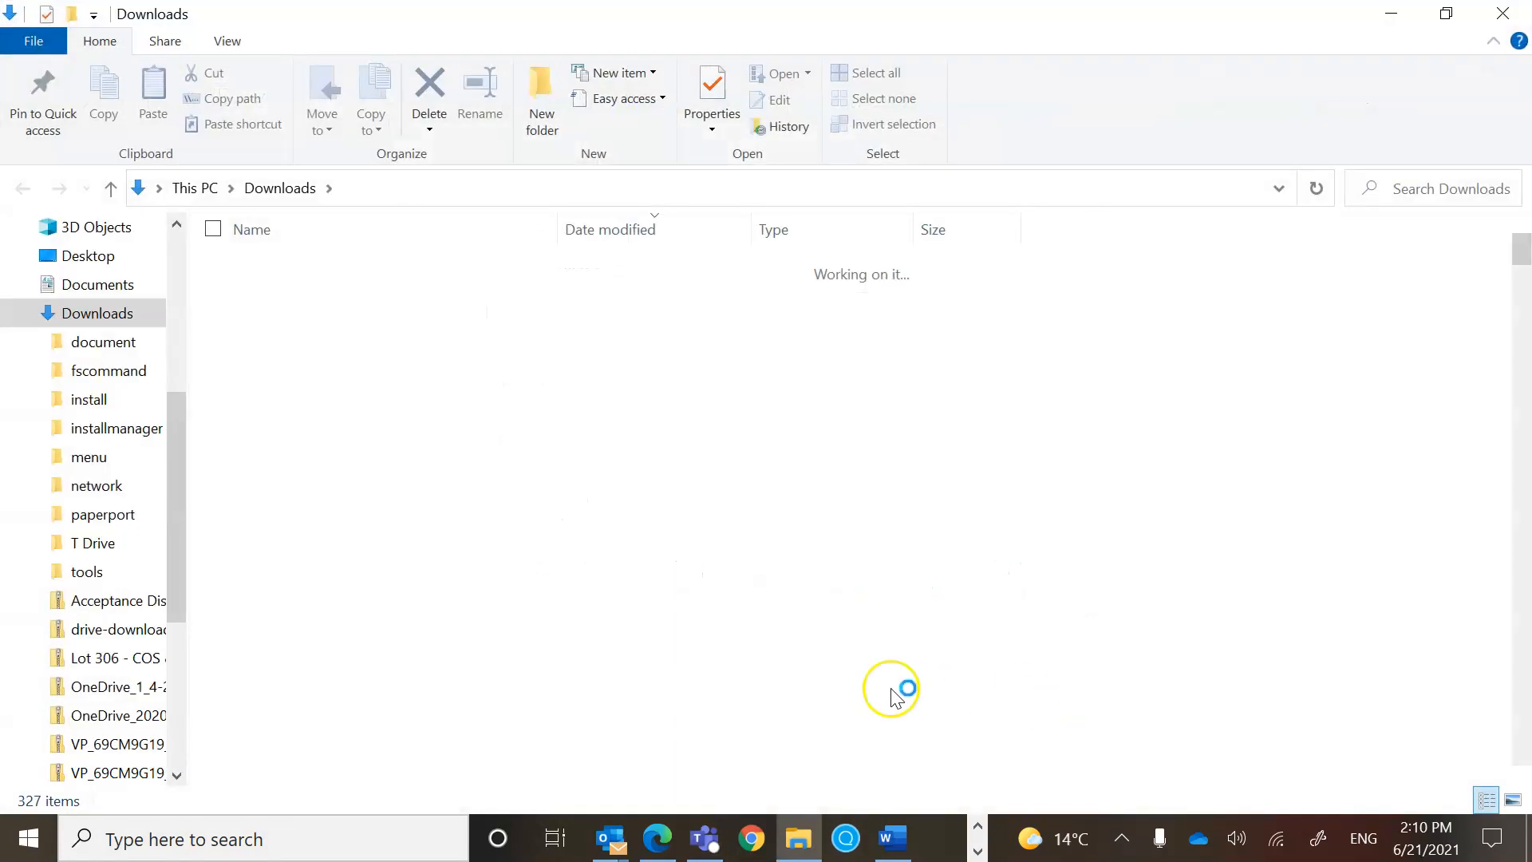
{"action": "double_click", "coordinate": [297, 300]}
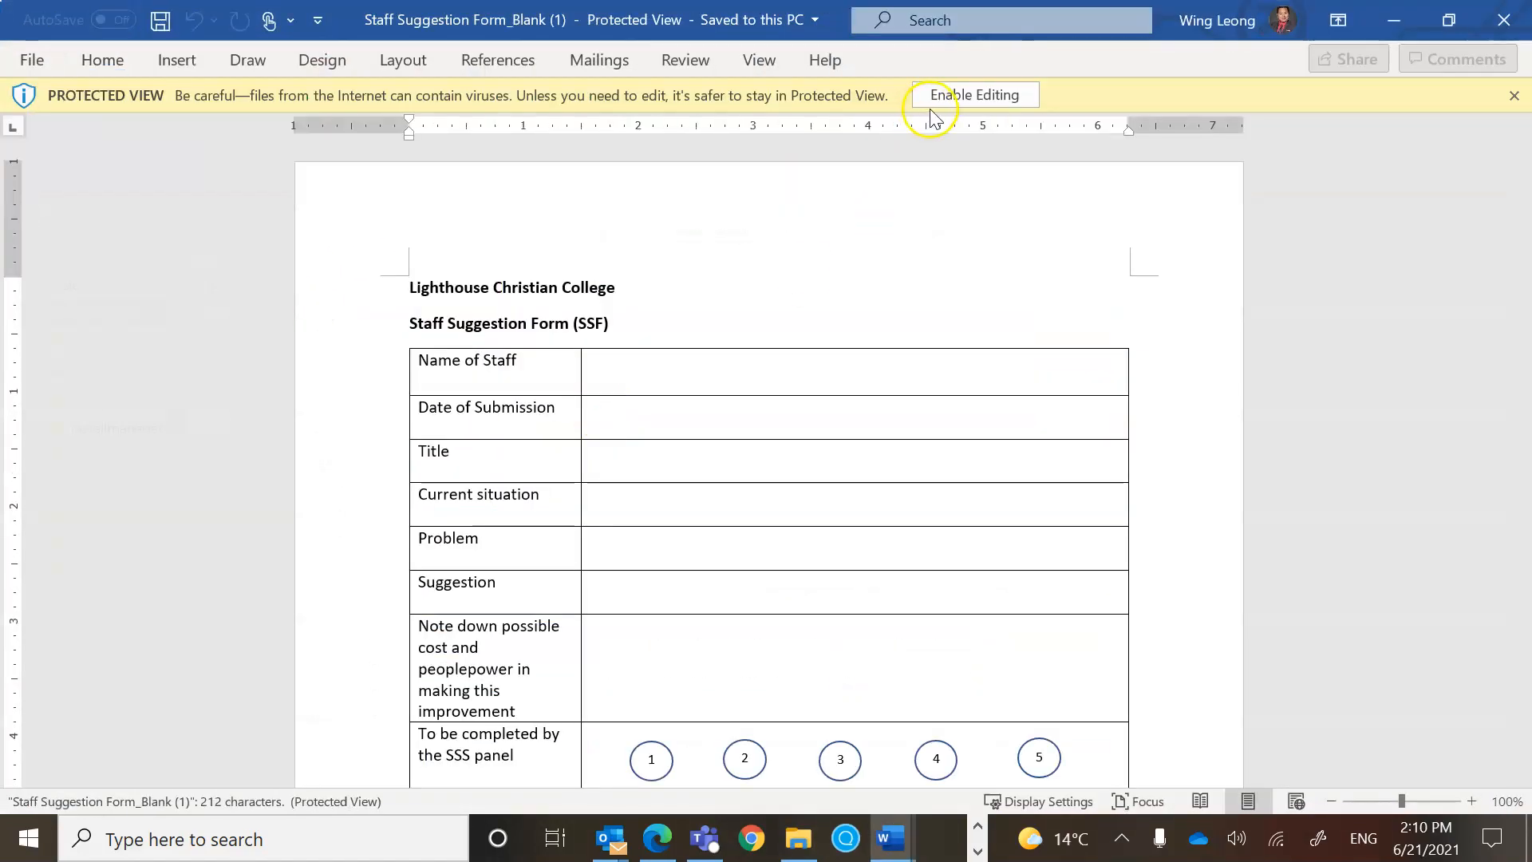
Enable editing, then enter the staff member's name, 21 June 2021 and title 'Providing food to the staff on Fridays'.
{"action": "left_click", "coordinate": [948, 96]}
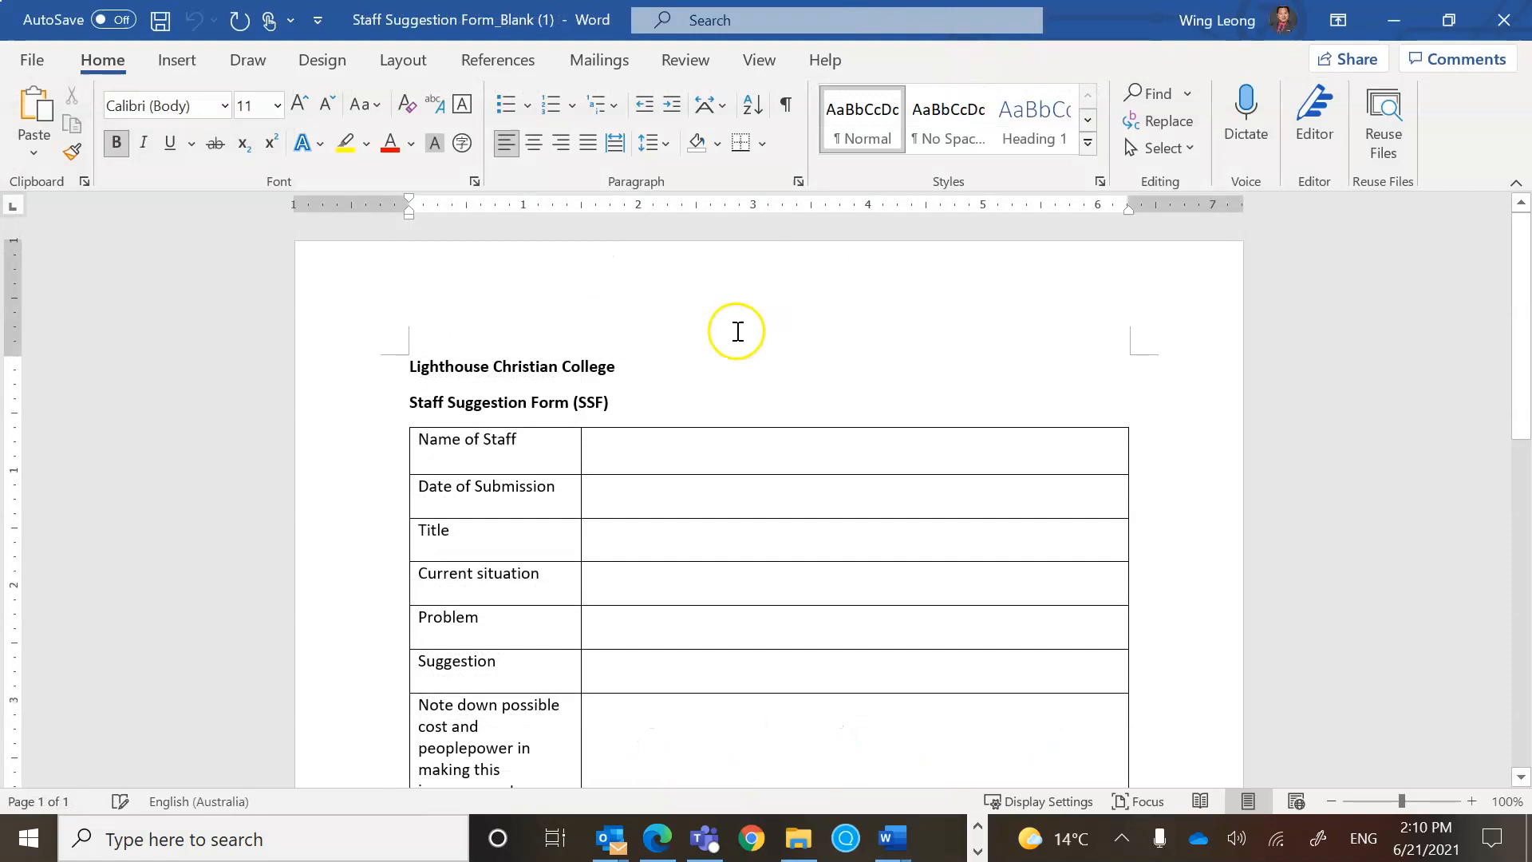
{"action": "left_click", "coordinate": [680, 452]}
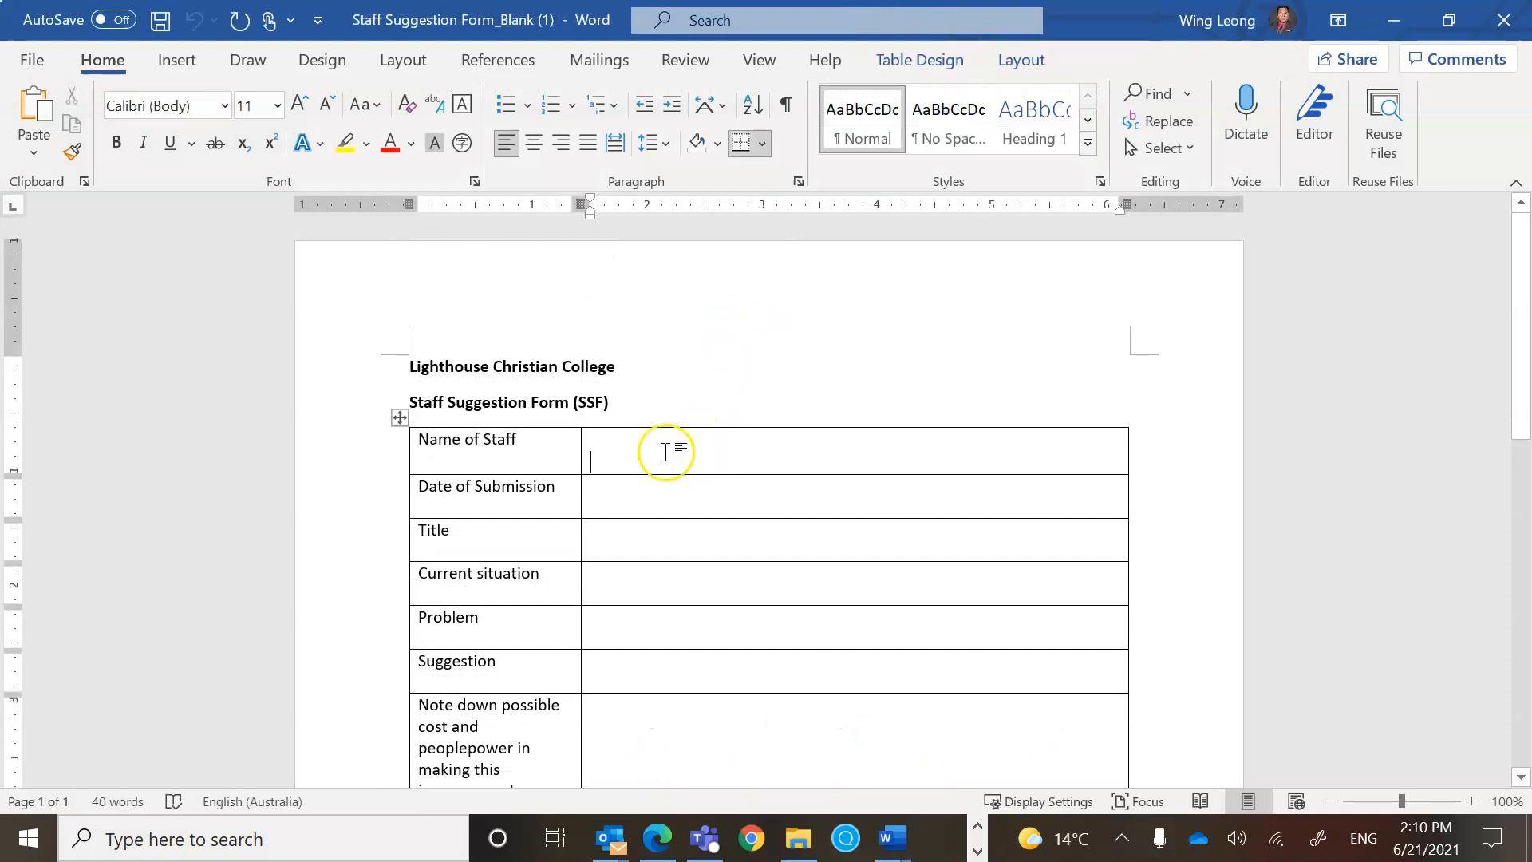
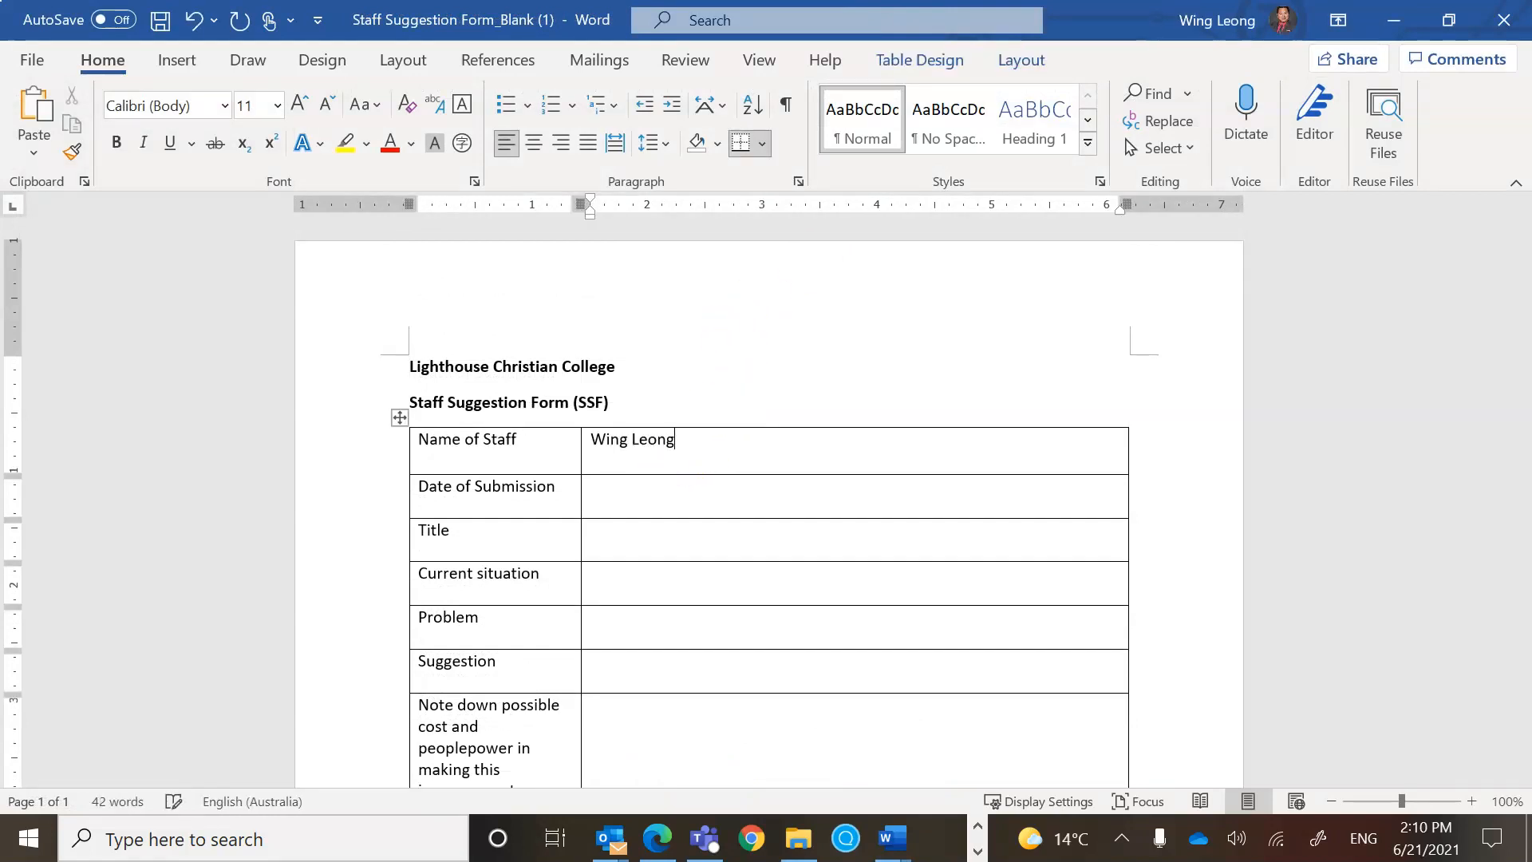
{"action": "left_click", "coordinate": [634, 494]}
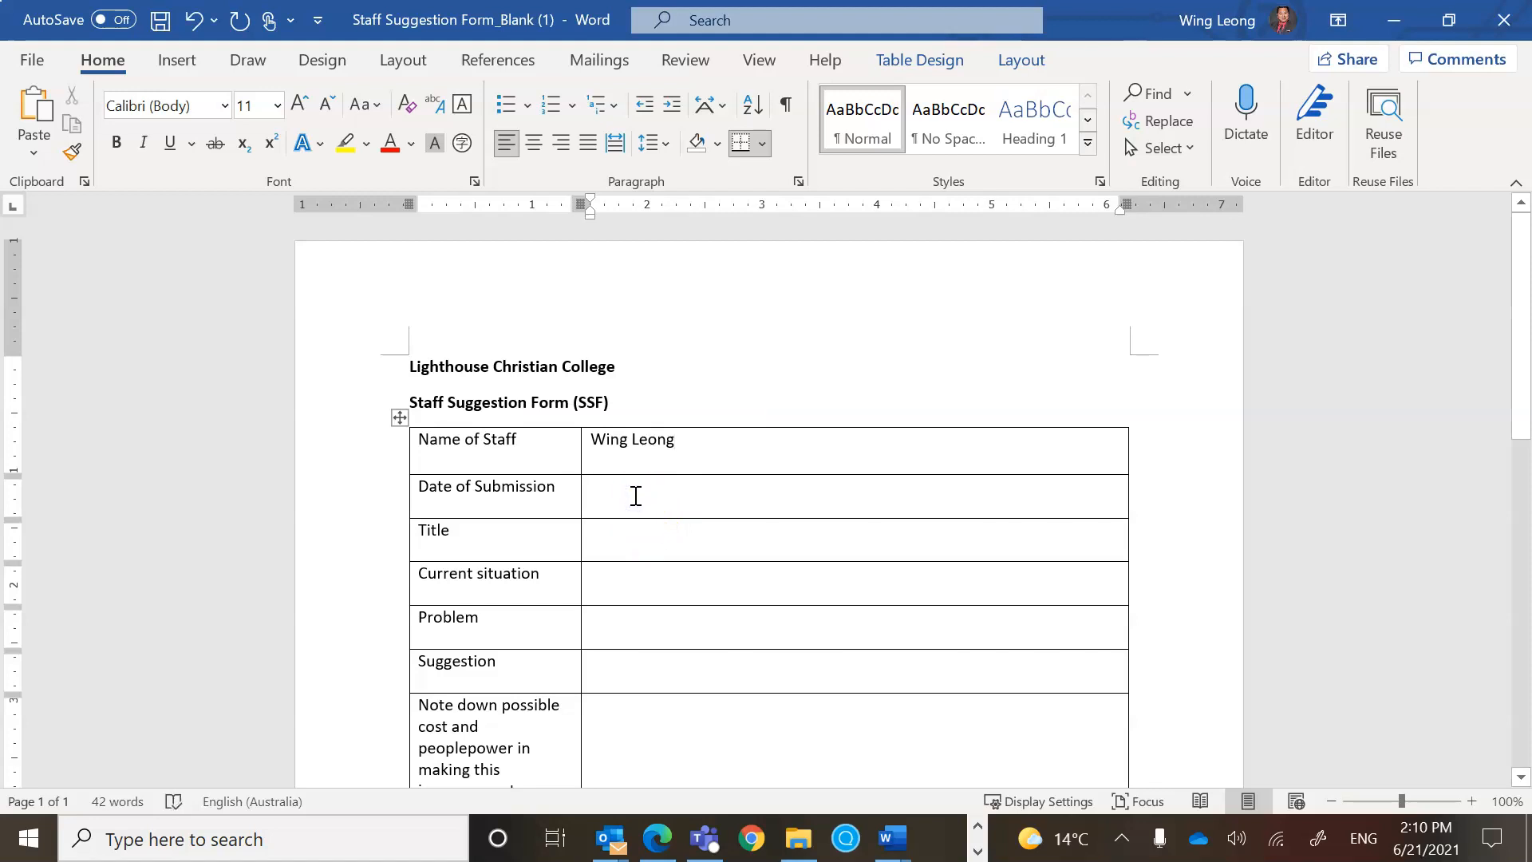
{"action": "type", "text": "212"}
{"action": "type", "text": "June"}
{"action": "key", "text": "Return"}
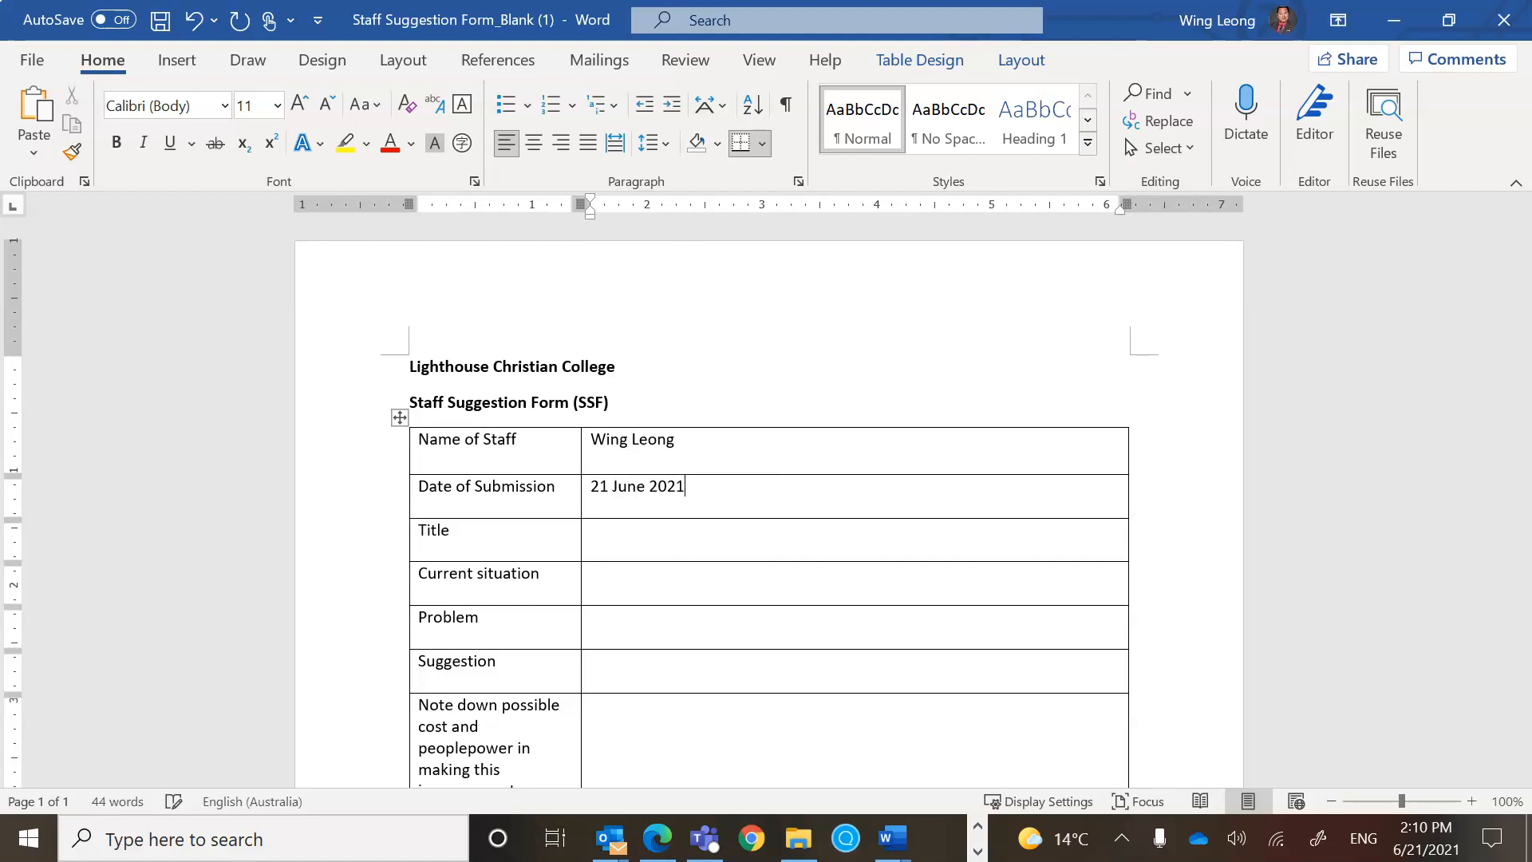
{"action": "left_click", "coordinate": [613, 533]}
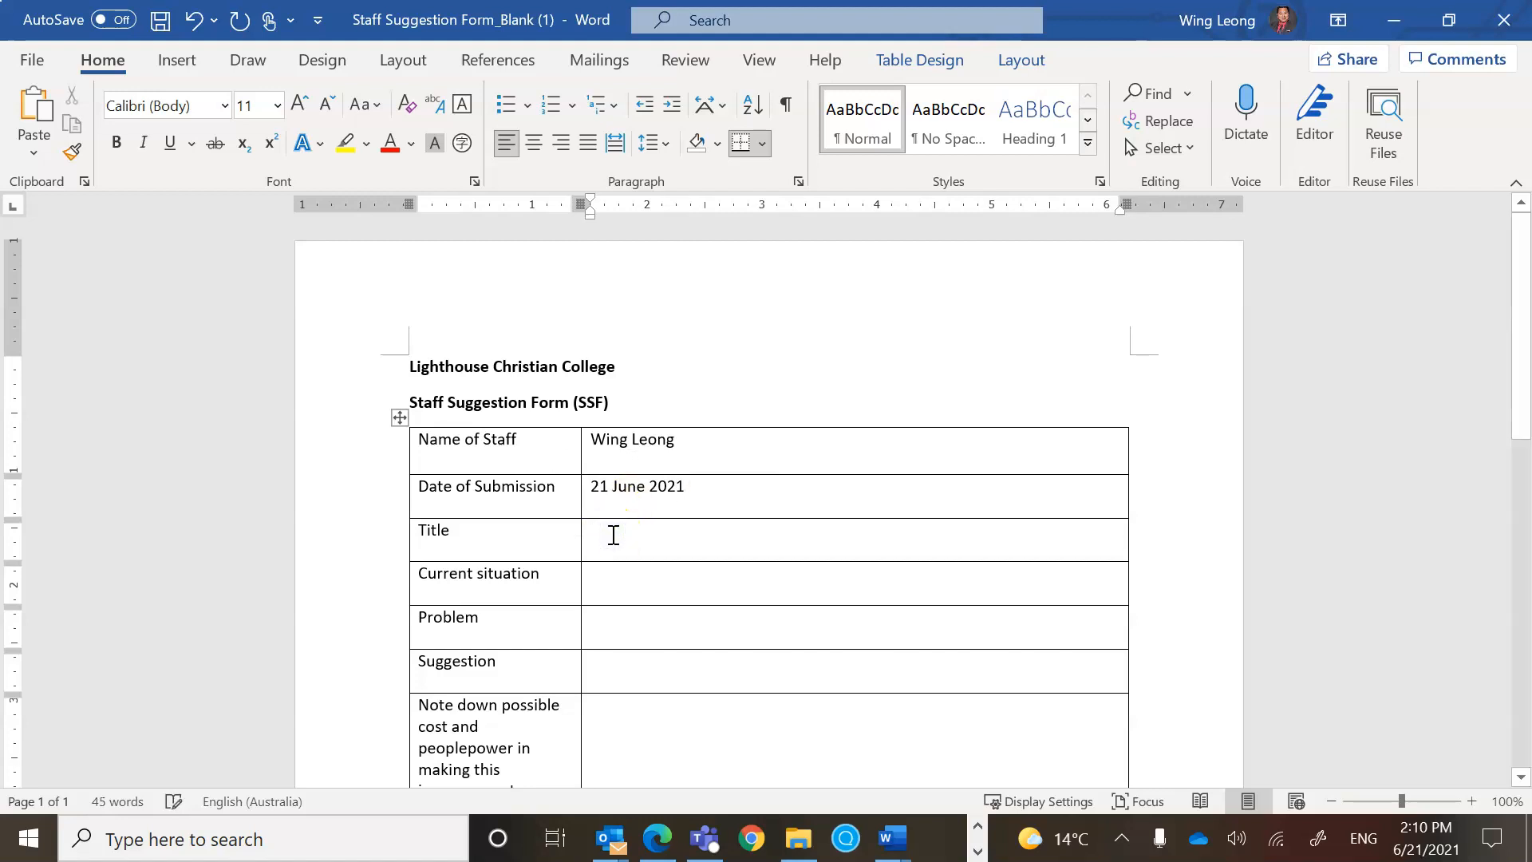
{"action": "type", "text": "Providing food to the staff"}
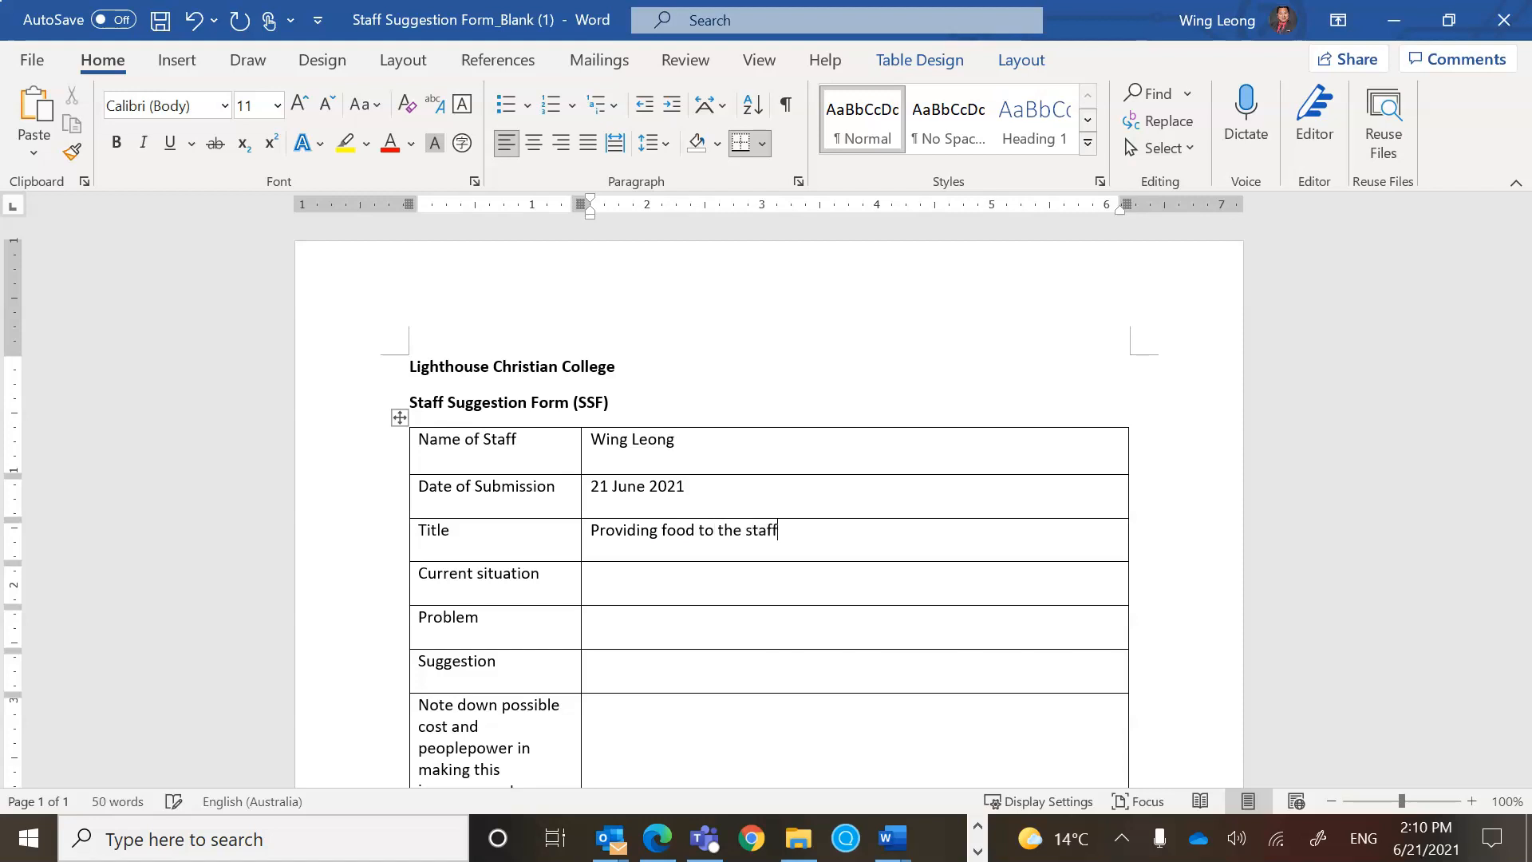
{"action": "type", "text": "Fridays"}
Fill in the current situation, the problem, and the suggestion 'Provide KFC lunches every Friday'.
{"action": "left_click", "coordinate": [653, 581]}
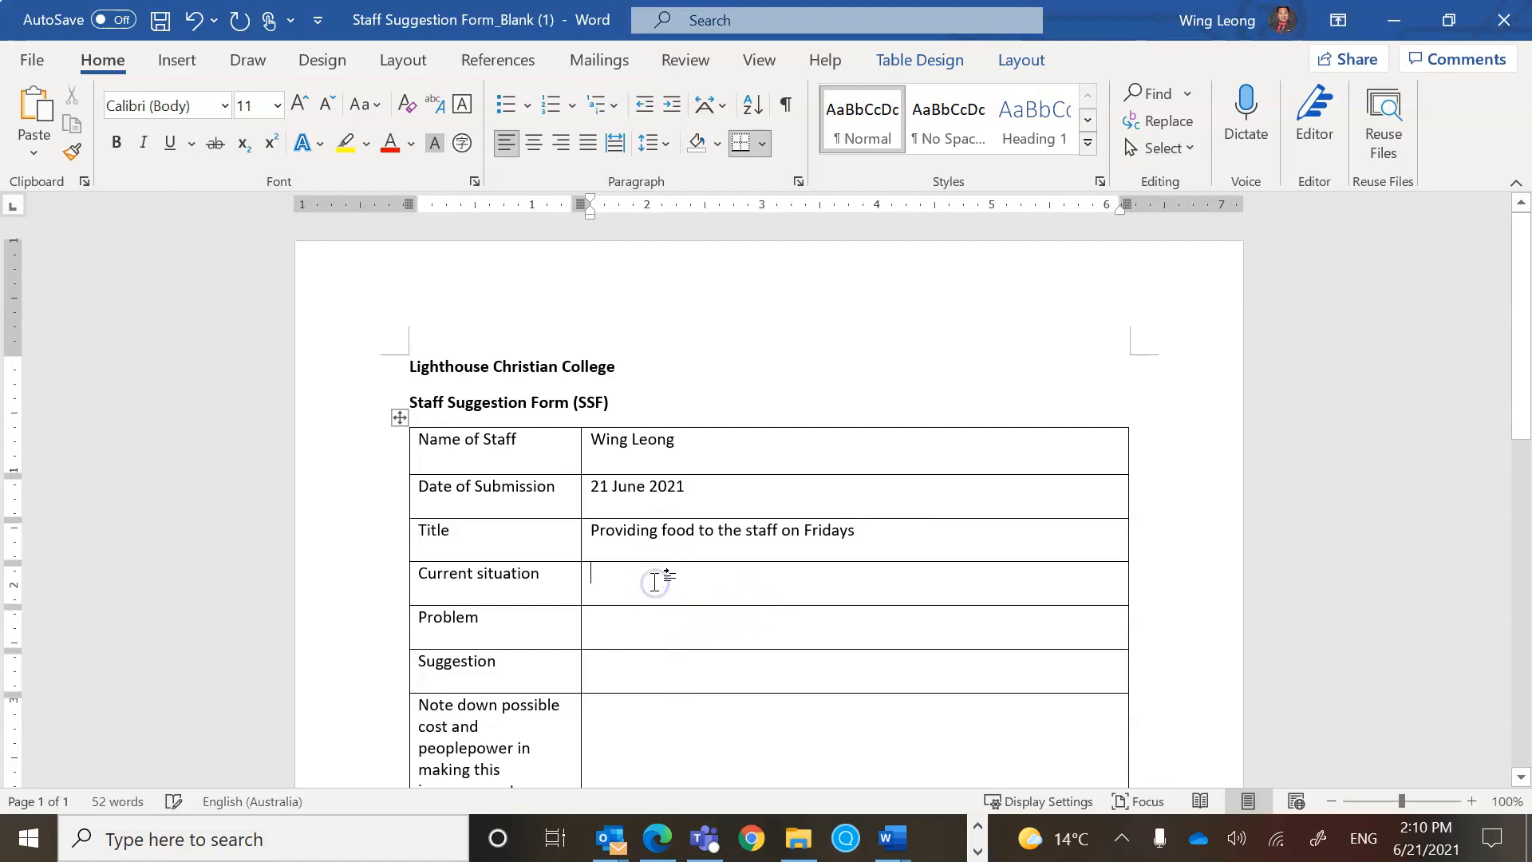
{"action": "type", "text": "Food is needed for all"}
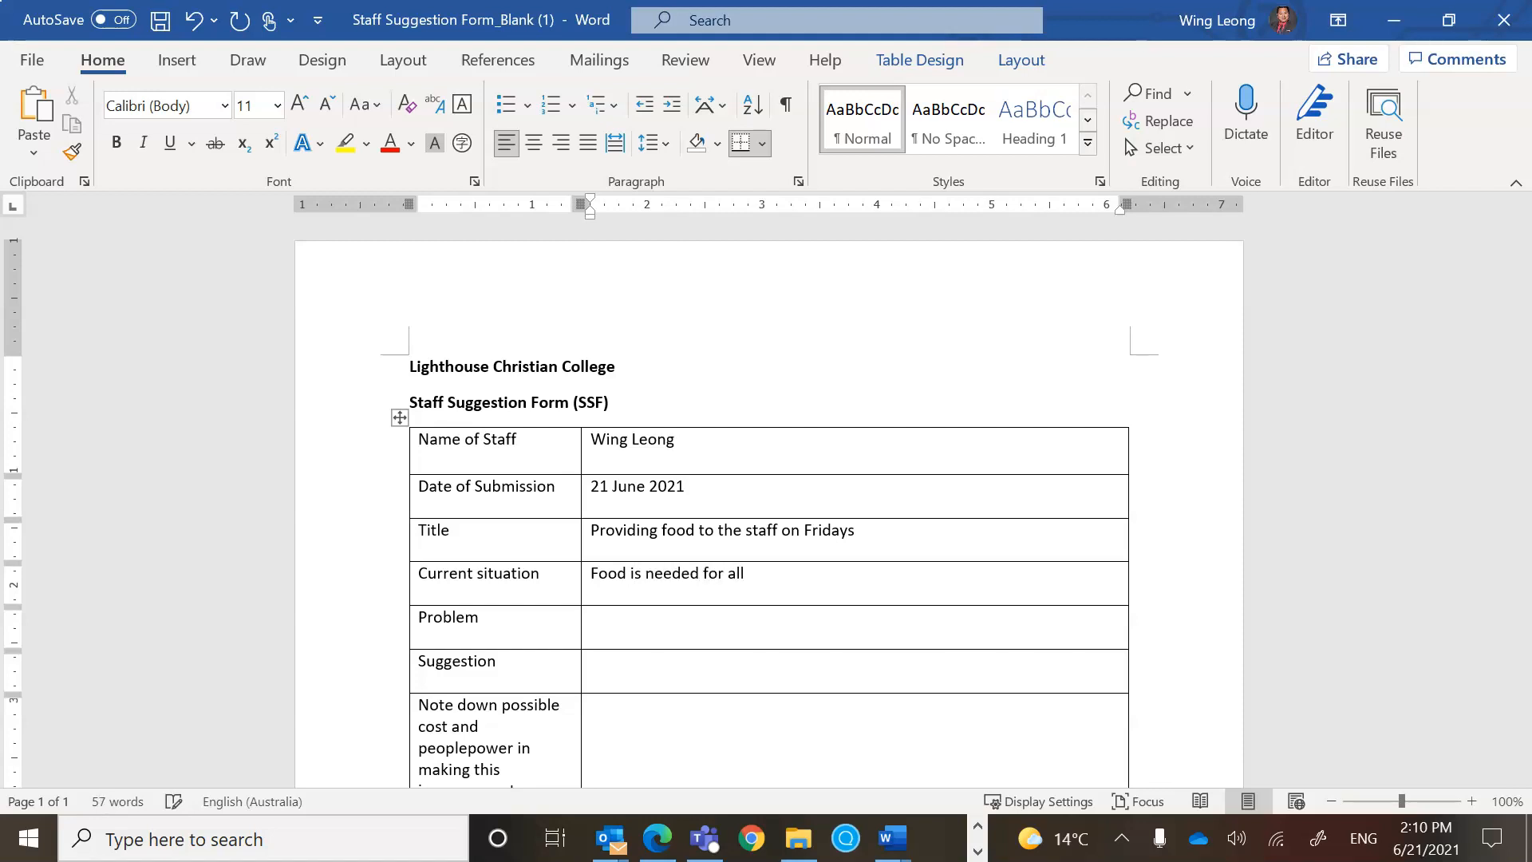
{"action": "left_click", "coordinate": [627, 626]}
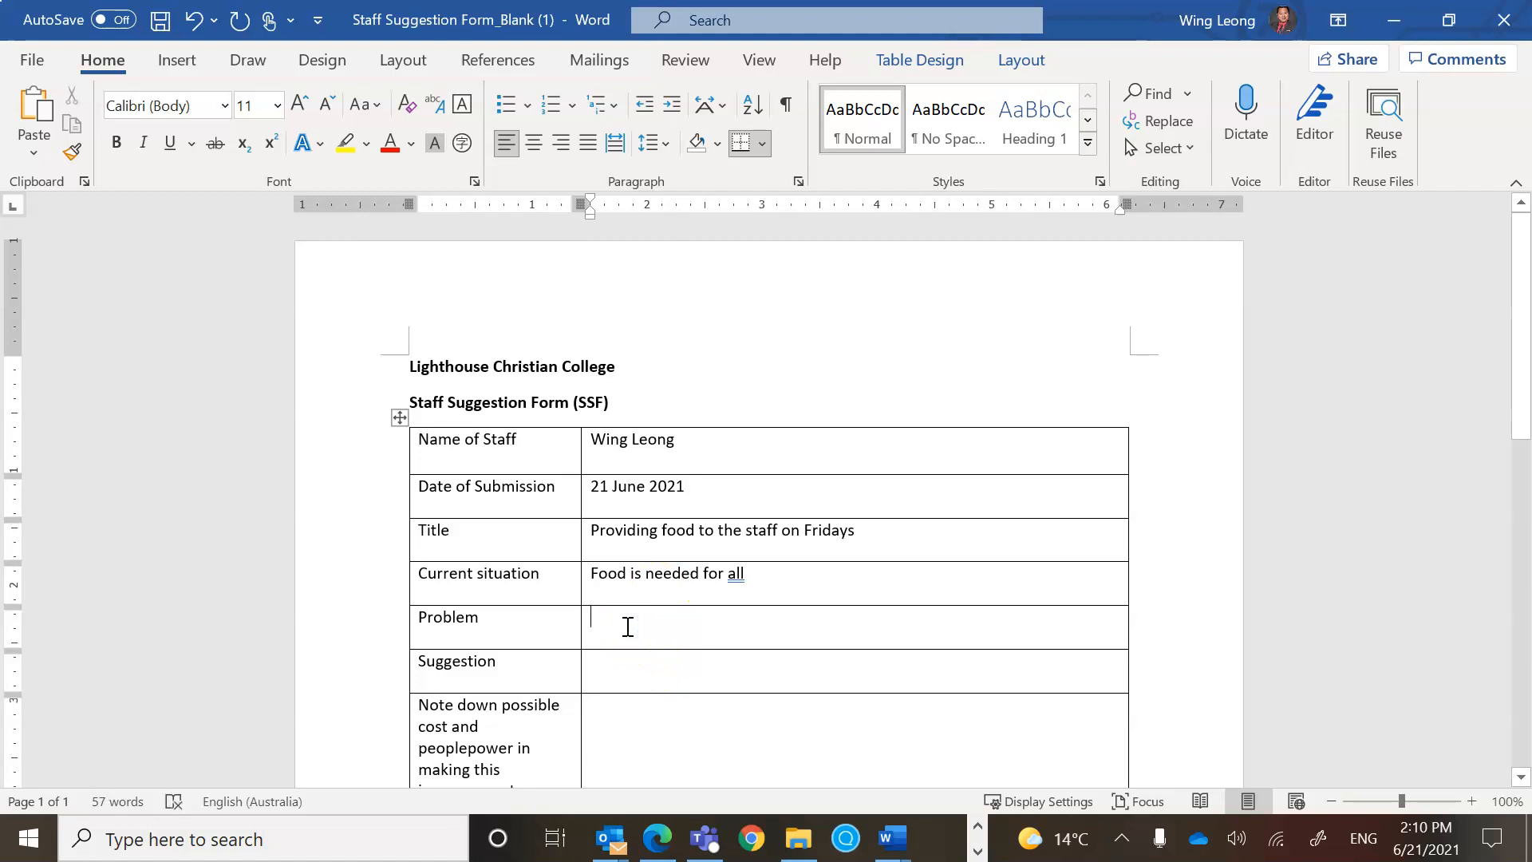
{"action": "type", "text": "No motivation to work without"}
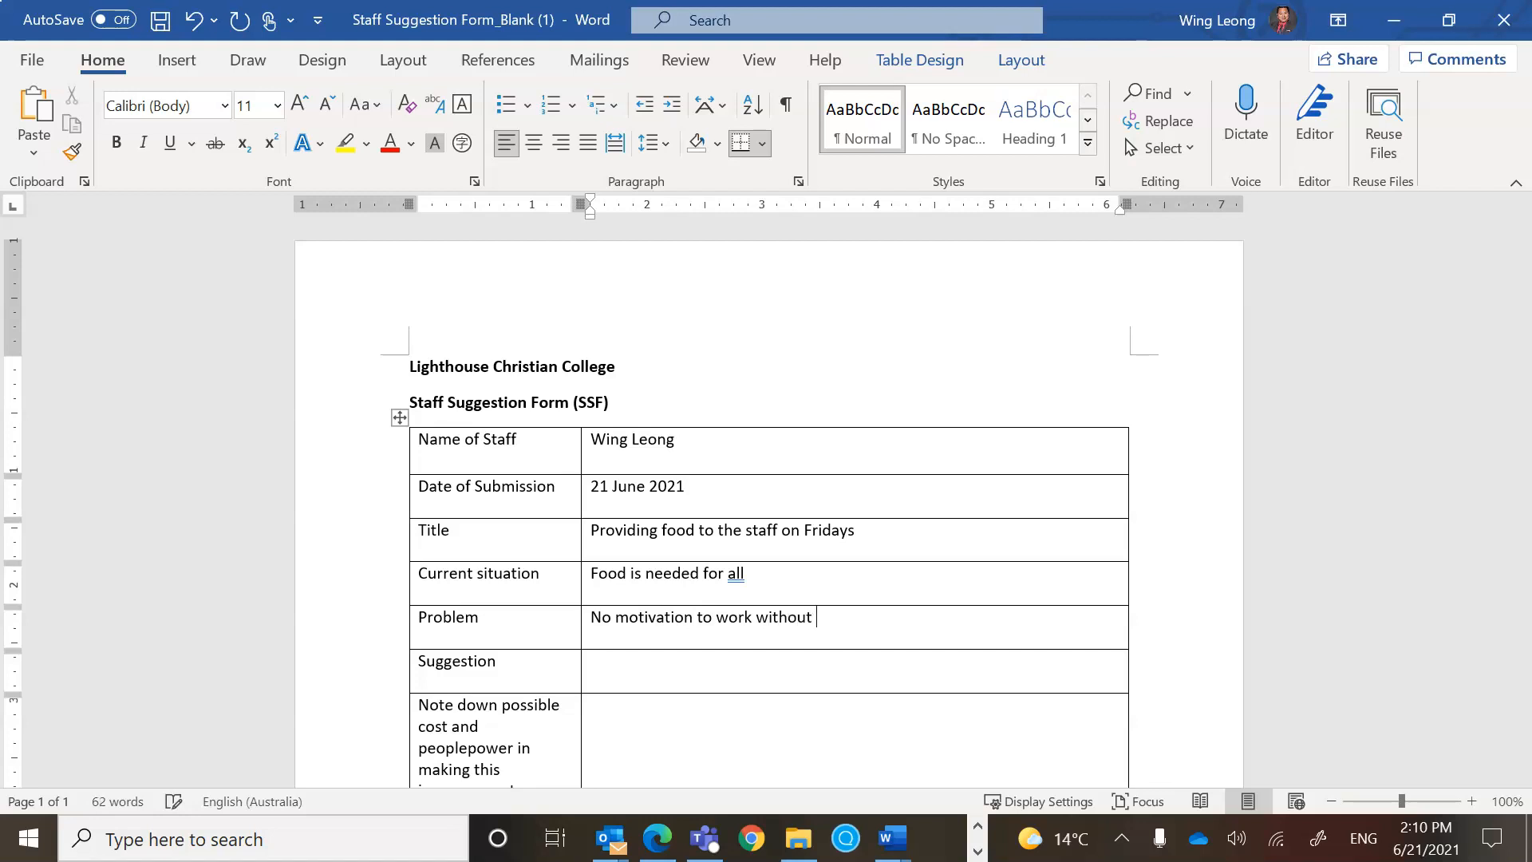
{"action": "type", "text": " food"}
{"action": "left_click", "coordinate": [632, 667]}
{"action": "type", "text": "Provide KFC lunches"}
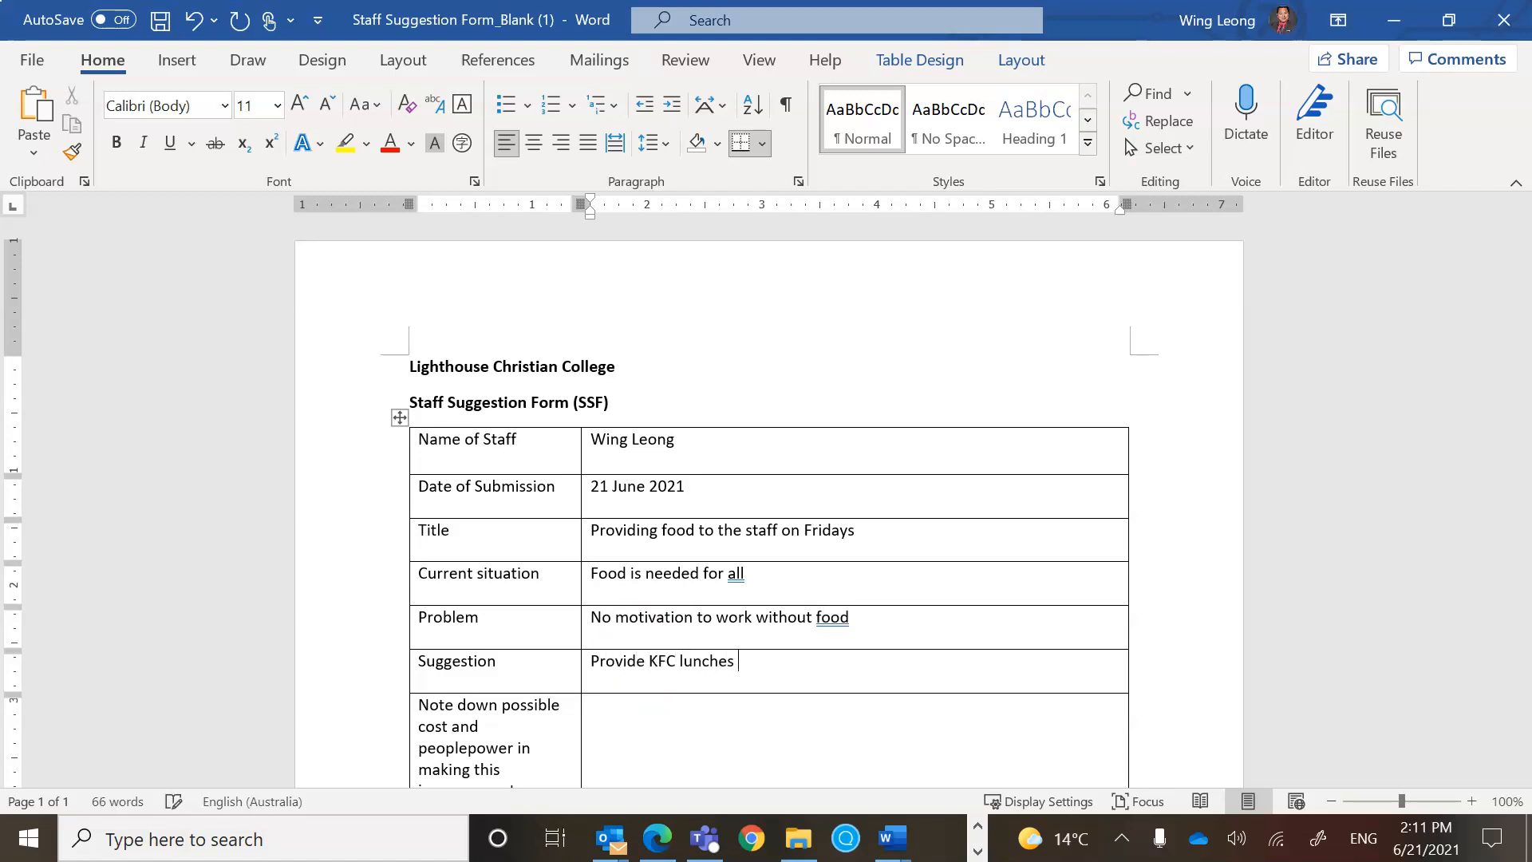
{"action": "type", "text": " every Friday."}
Enter 'A lot of money' as the possible cost and peoplepower note.
{"action": "scroll", "coordinate": [841, 766], "scroll_direction": "down", "scroll_amount": 4}
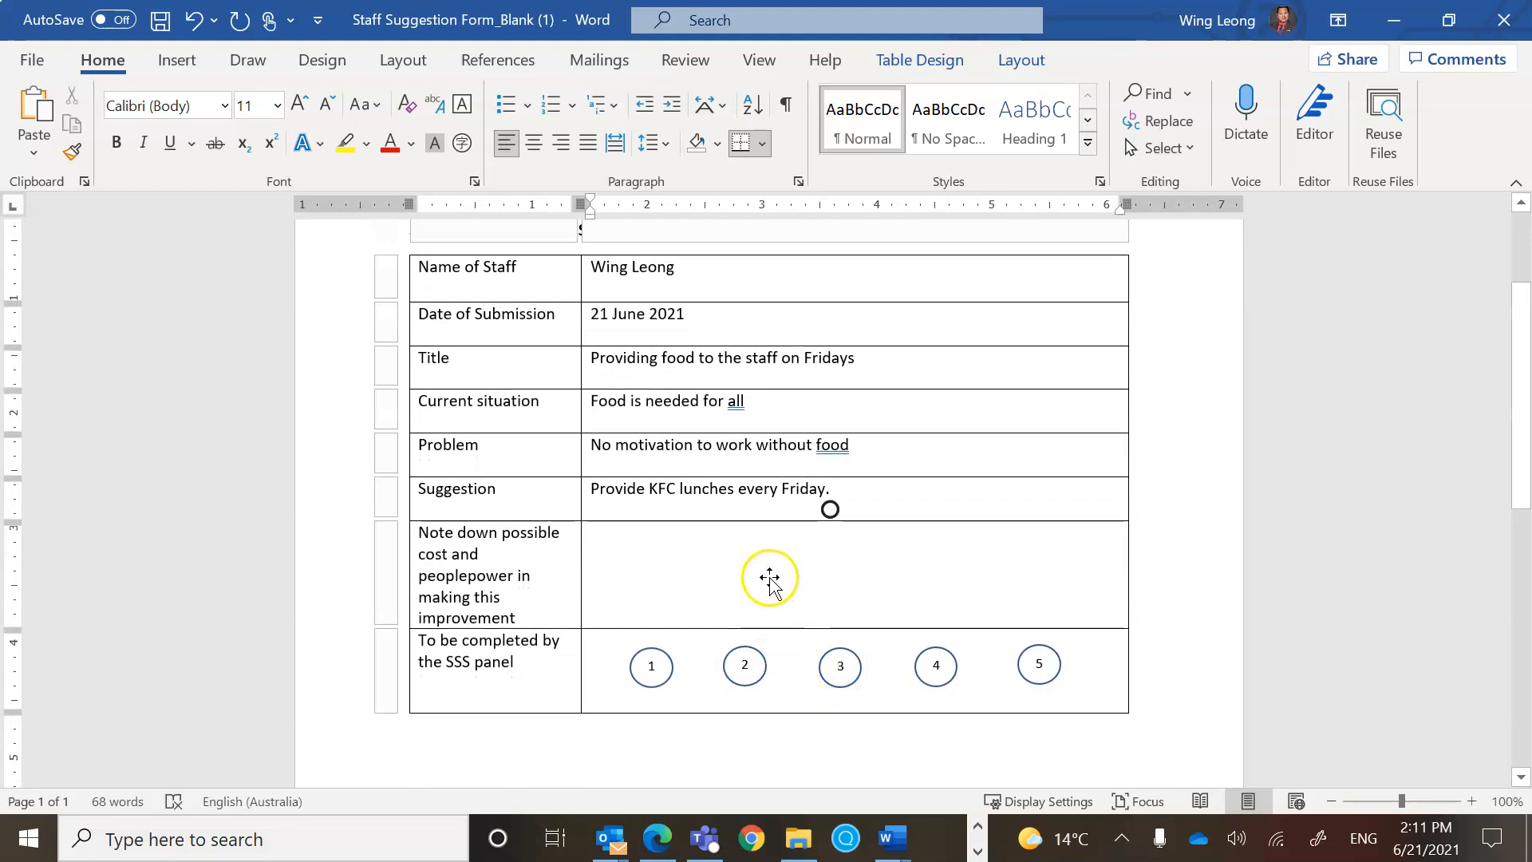
{"action": "key", "text": "Return"}
{"action": "left_click", "coordinate": [898, 543]}
{"action": "type", "text": "A"}
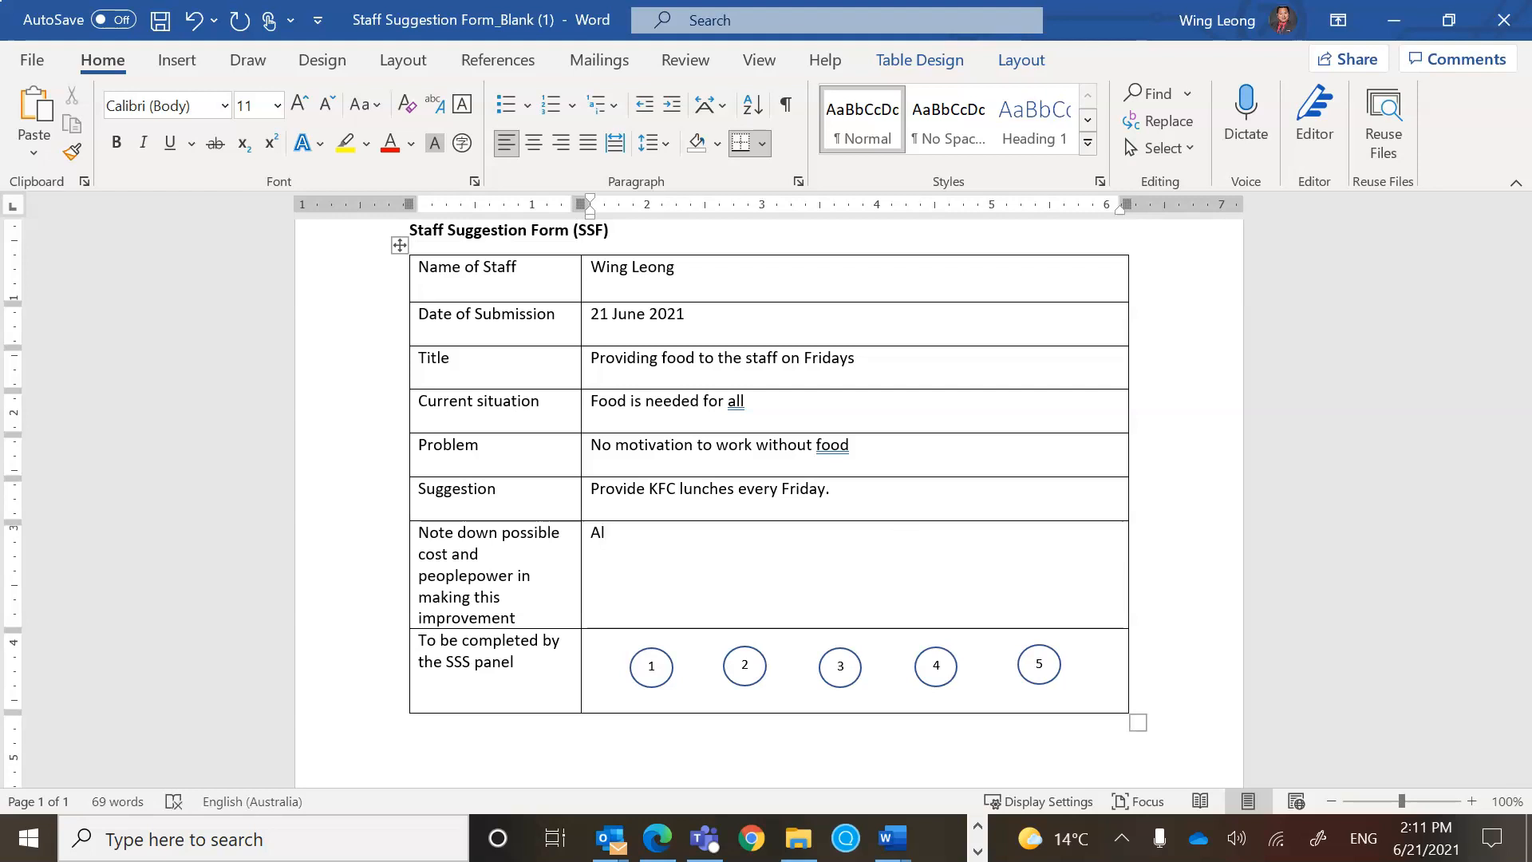
{"action": "type", "text": " lot of money"}
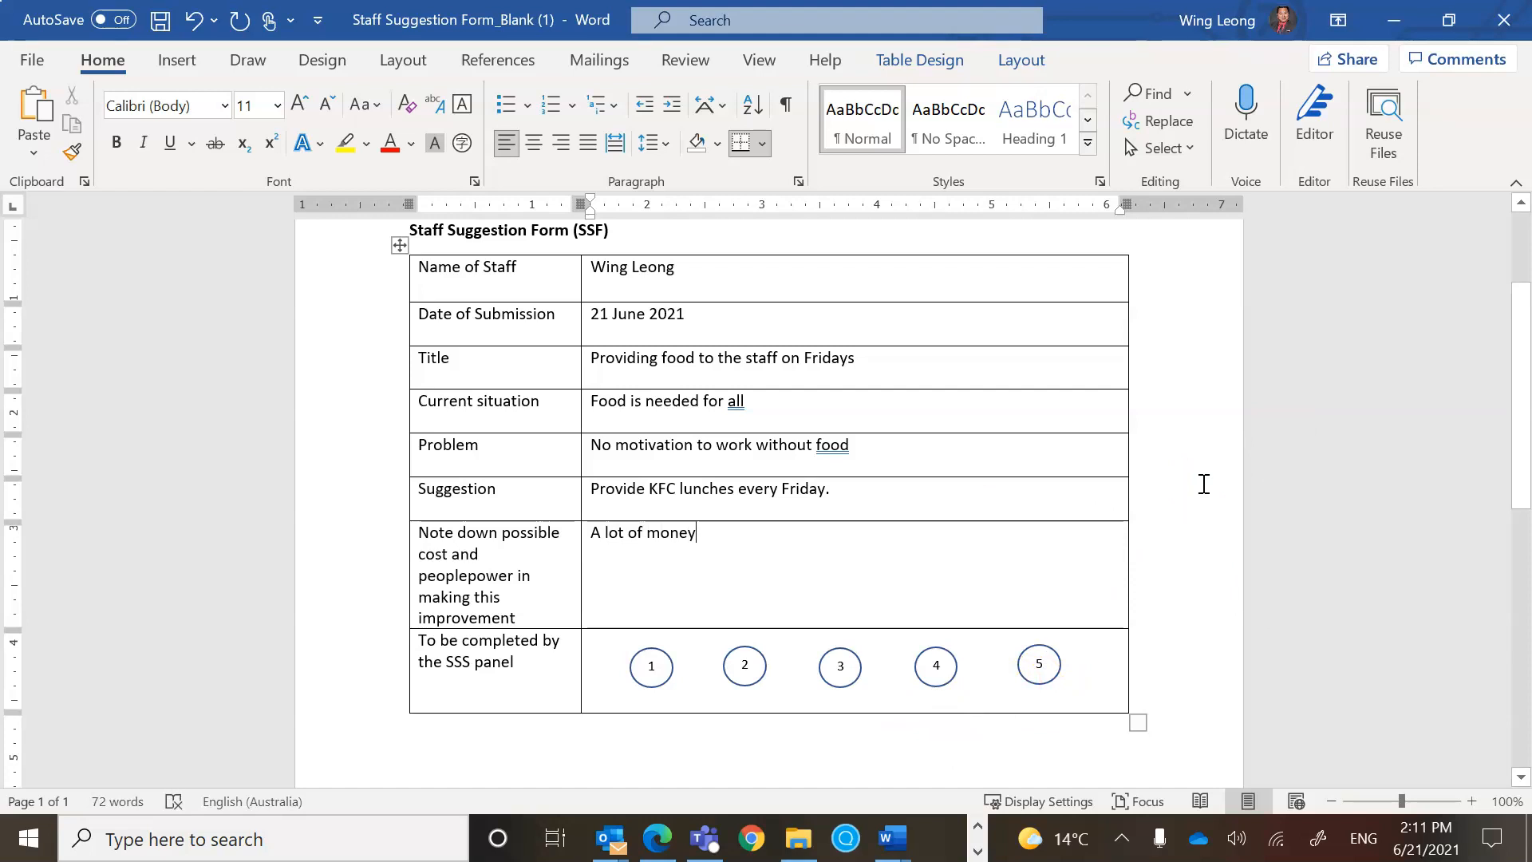
{"action": "scroll", "coordinate": [1204, 484], "scroll_direction": "up", "scroll_amount": 3}
In Save As, browse Sites to All Staff 2021 > Documents > Staff Suggestion > 2021 > May-June.
{"action": "left_click", "coordinate": [31, 60]}
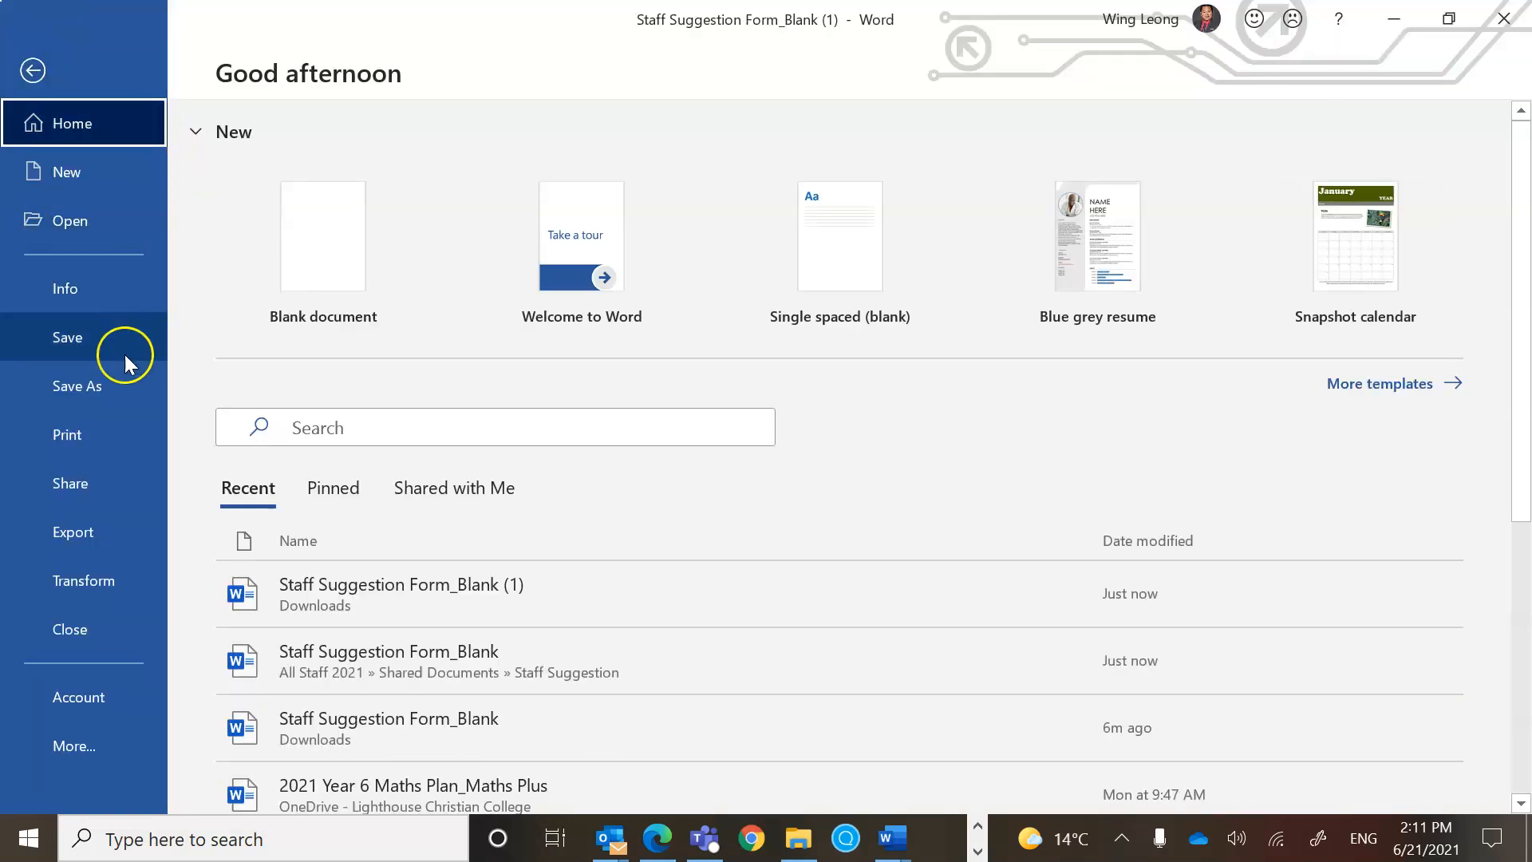
{"action": "left_click", "coordinate": [113, 384]}
{"action": "left_click", "coordinate": [341, 345]}
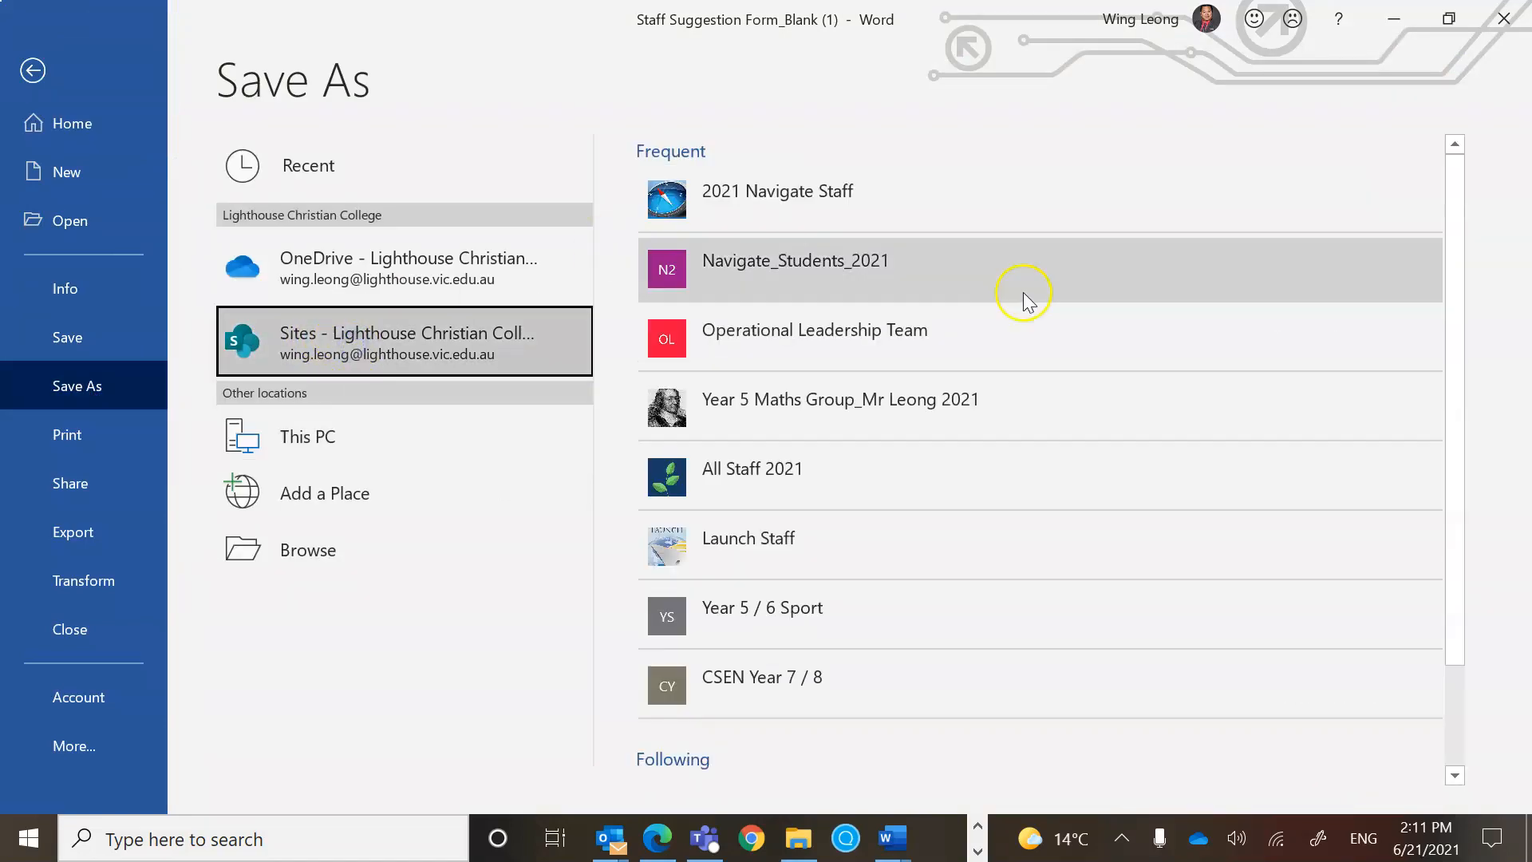
{"action": "left_click_drag", "start_coordinate": [1457, 256], "coordinate": [1463, 308]}
{"action": "left_click", "coordinate": [747, 397]}
{"action": "left_click", "coordinate": [762, 405]}
{"action": "left_click_drag", "start_coordinate": [1454, 417], "coordinate": [1471, 718]}
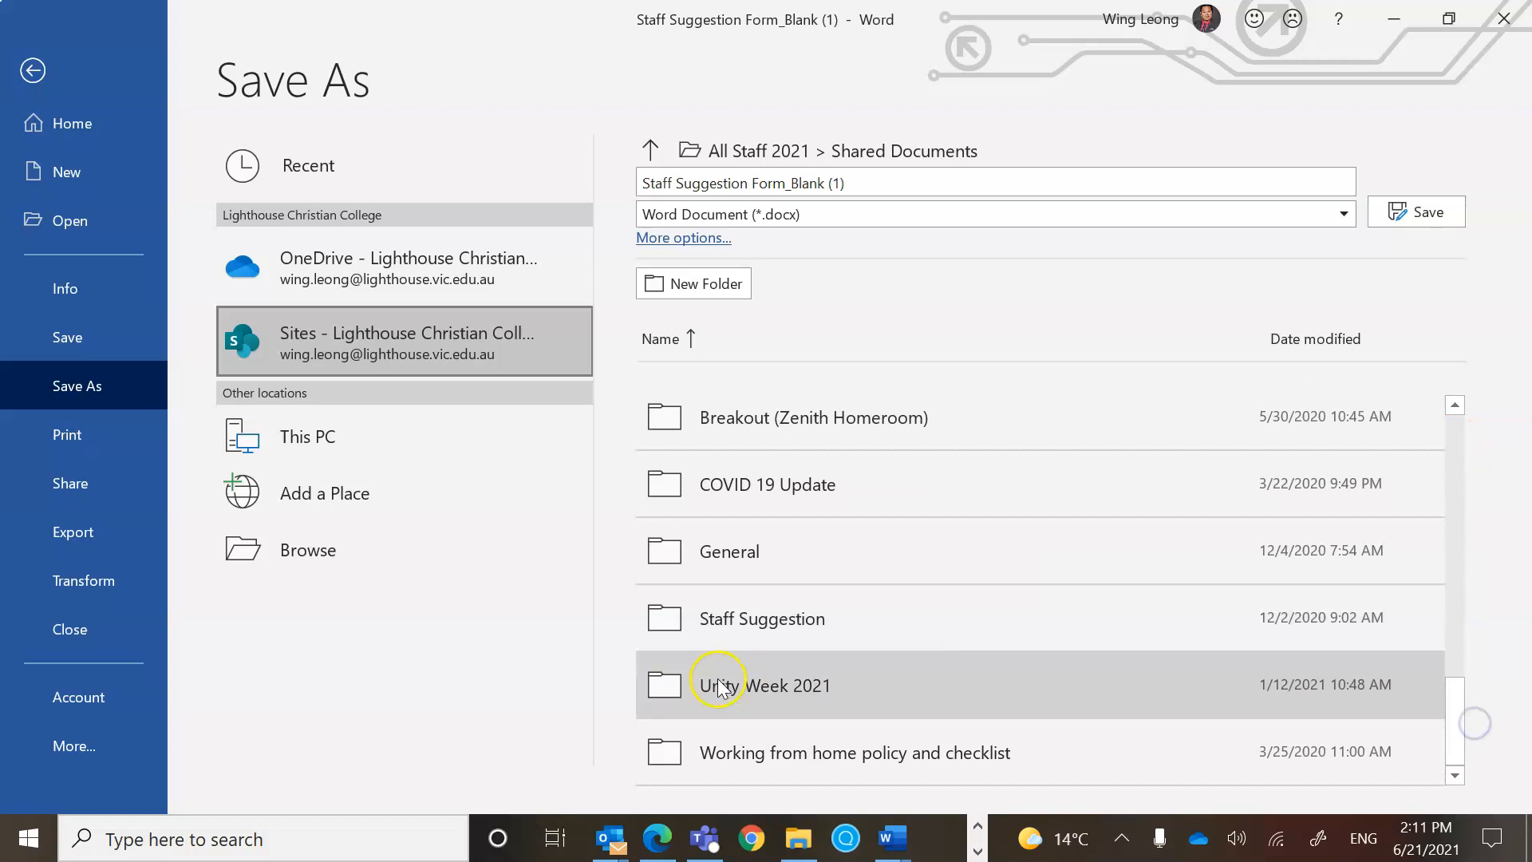
{"action": "left_click", "coordinate": [755, 634]}
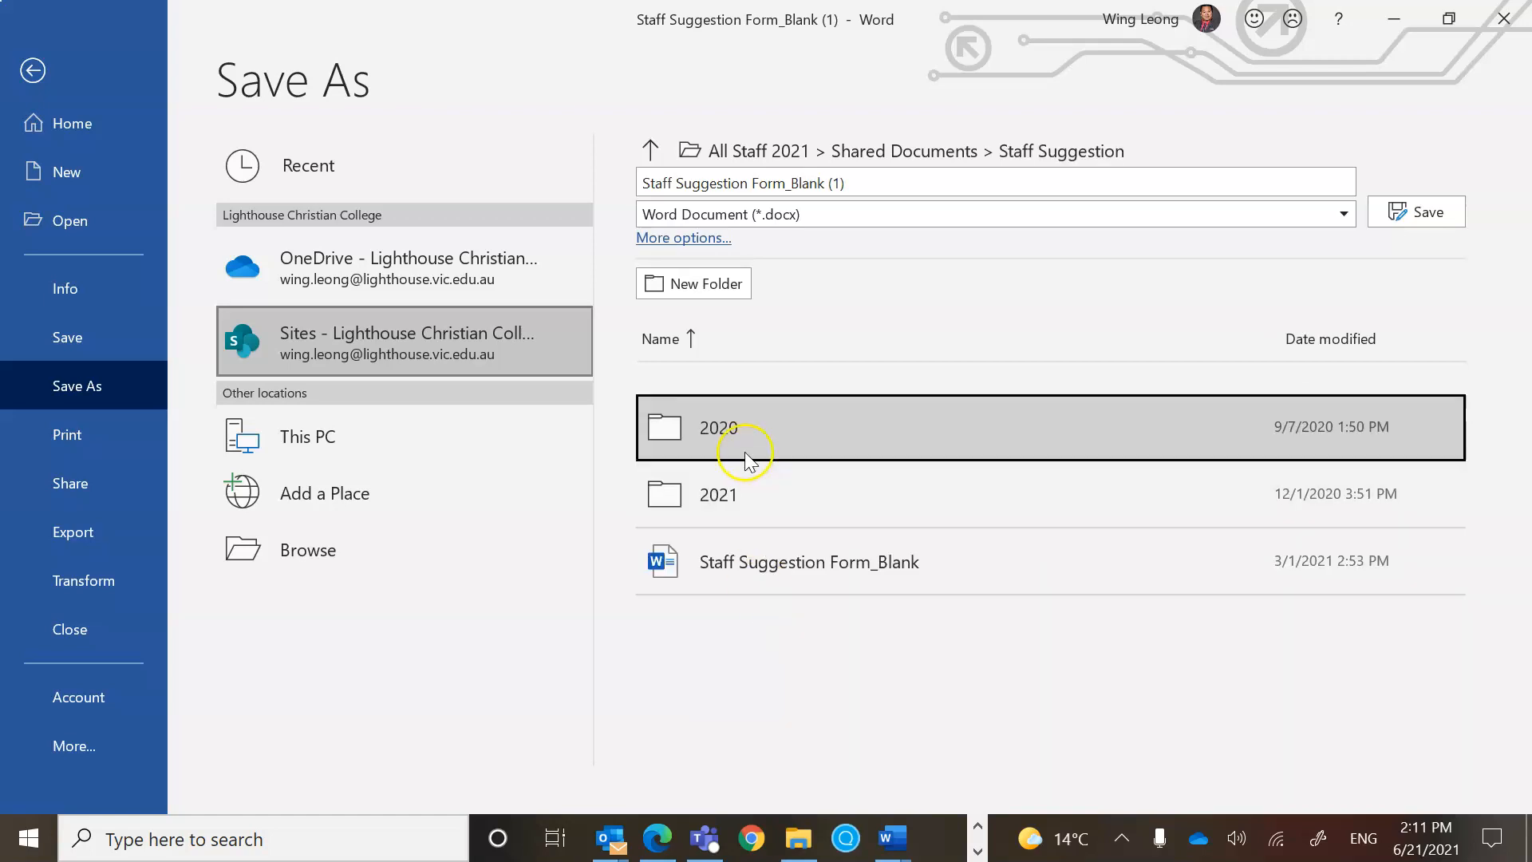
{"action": "left_click", "coordinate": [738, 497]}
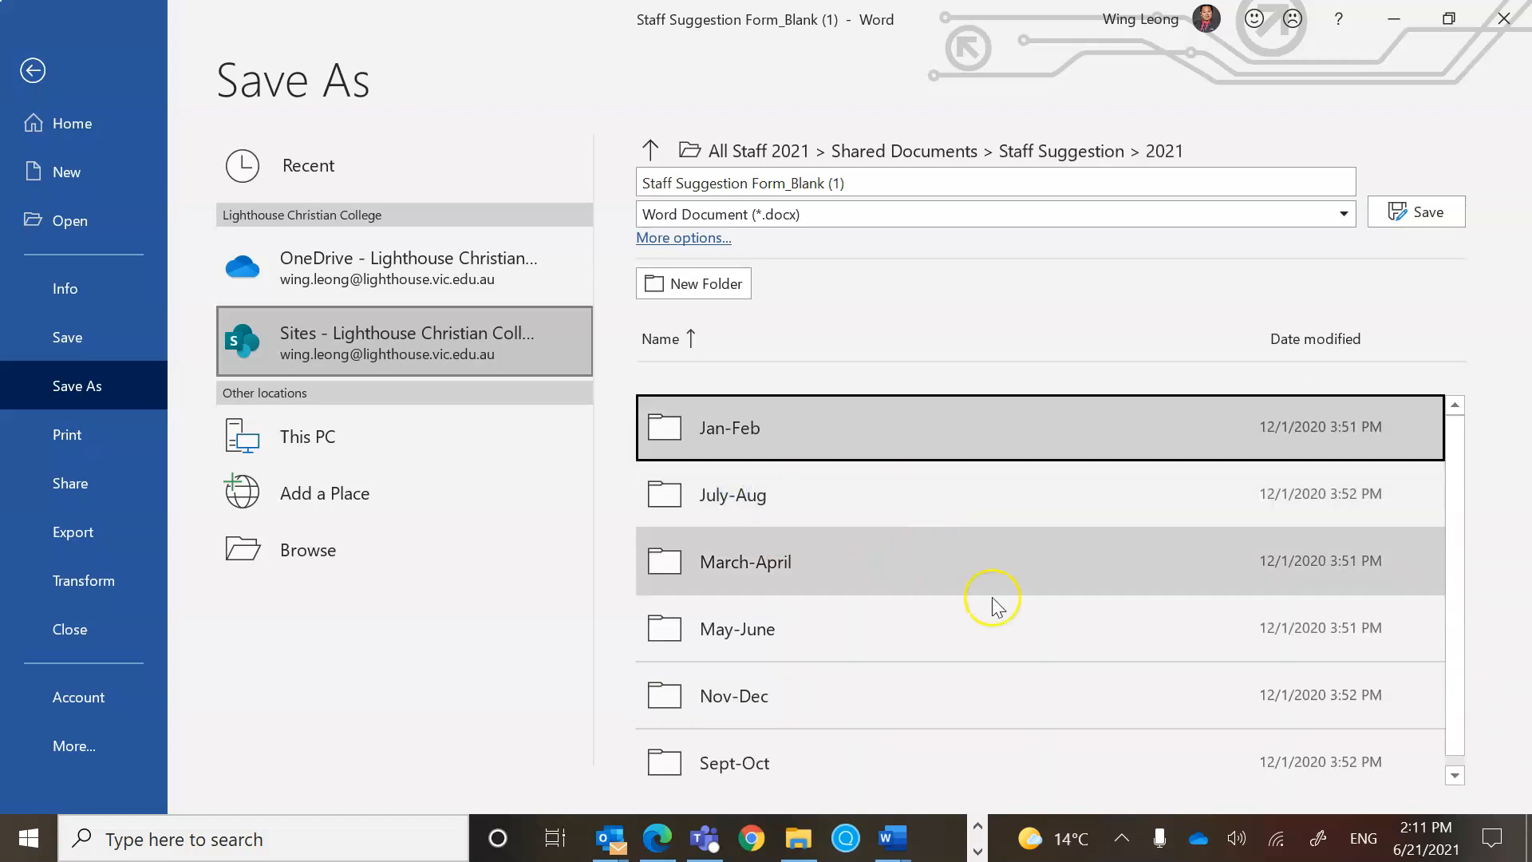
{"action": "scroll", "coordinate": [1463, 505], "scroll_direction": "down", "scroll_amount": 1}
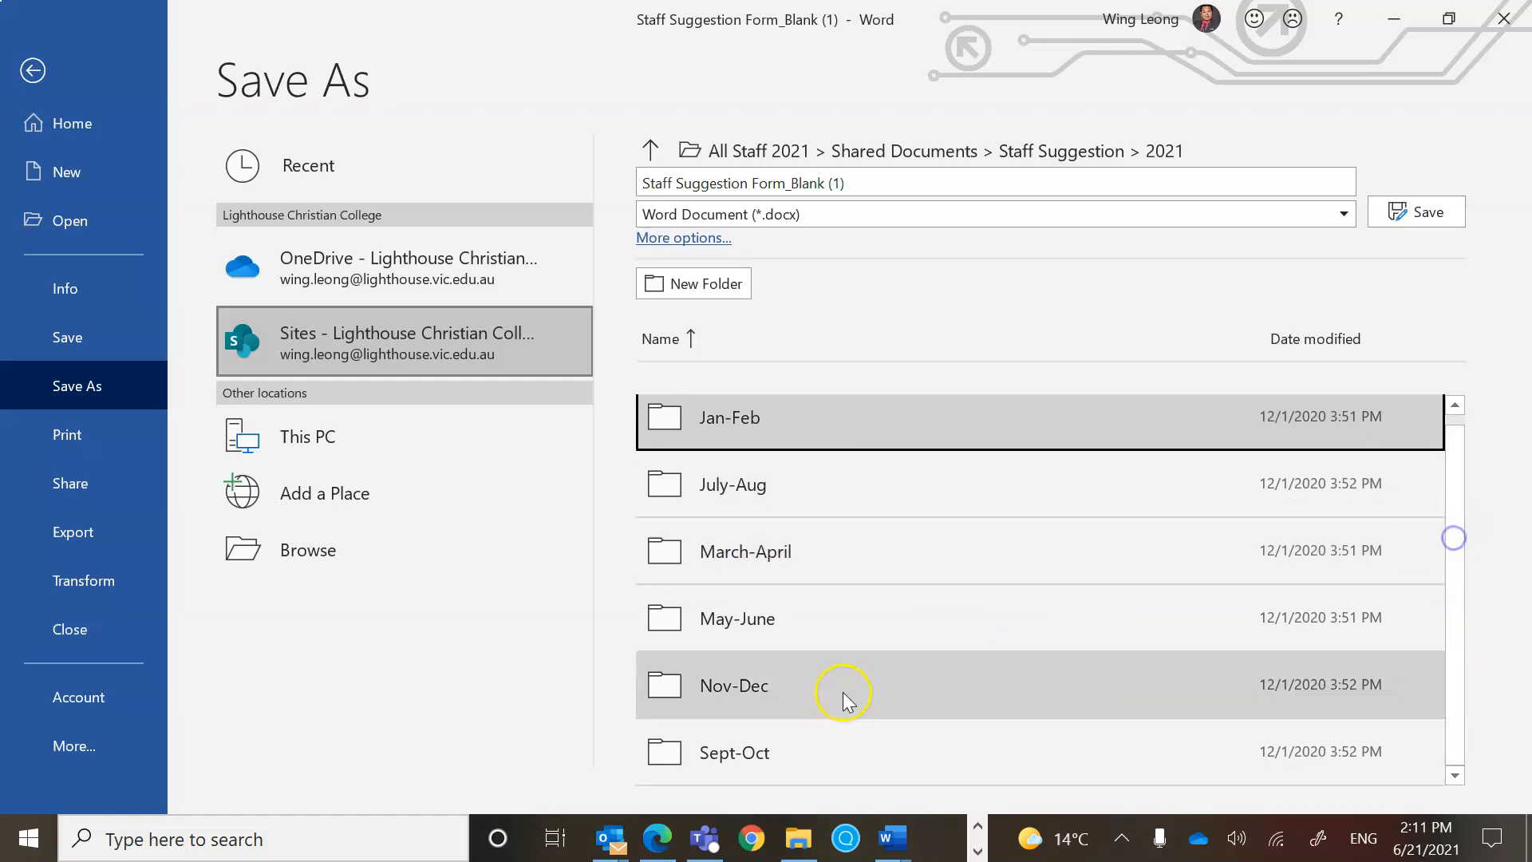
{"action": "left_click", "coordinate": [769, 631]}
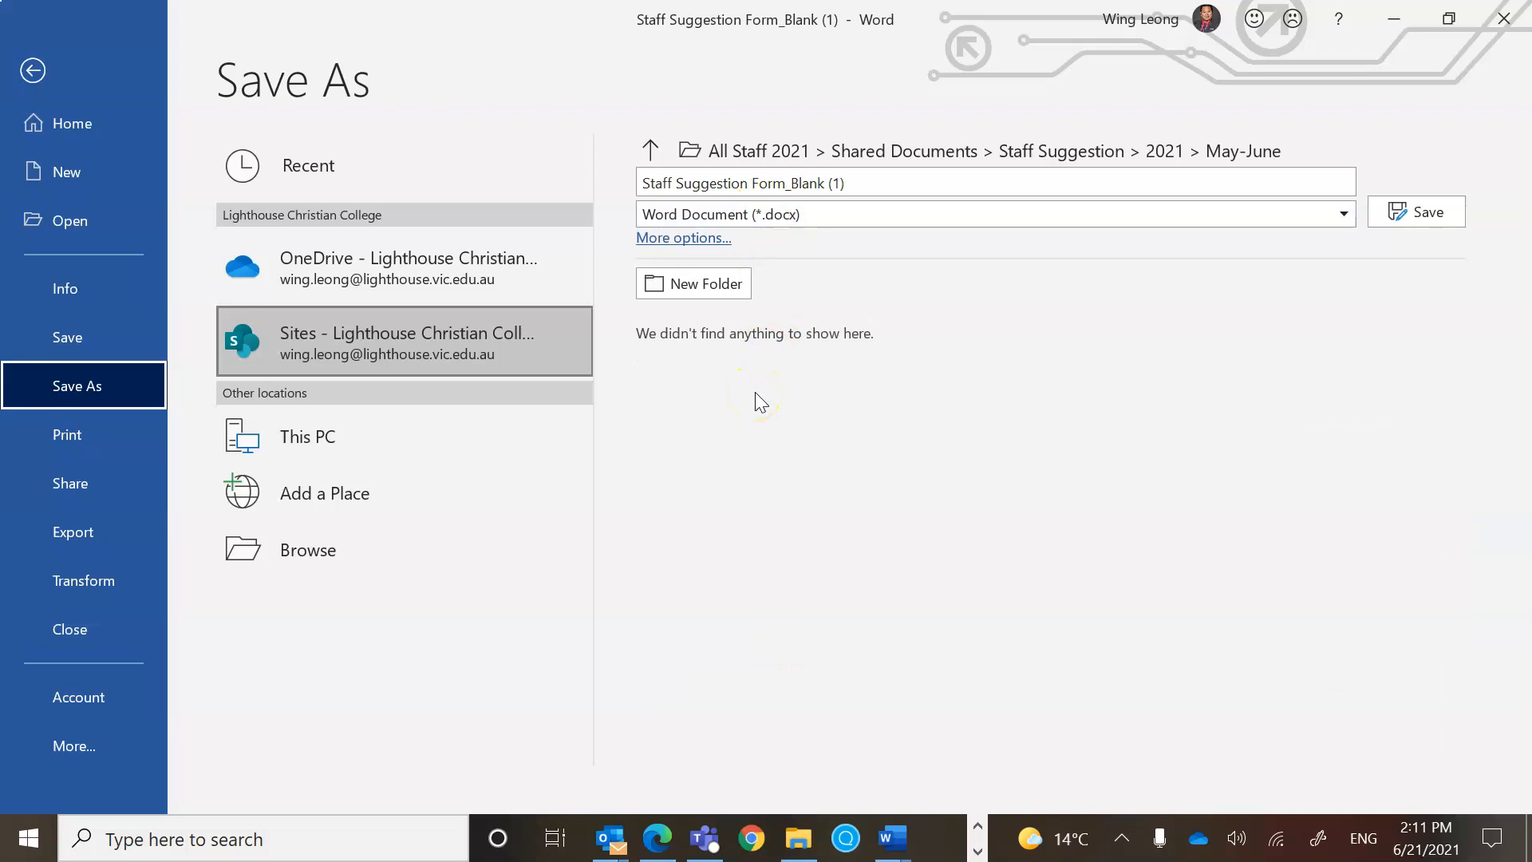
Save the form as 'Provision of food to staff by' plus the staff member's name, then close it.
{"action": "left_click", "coordinate": [862, 183]}
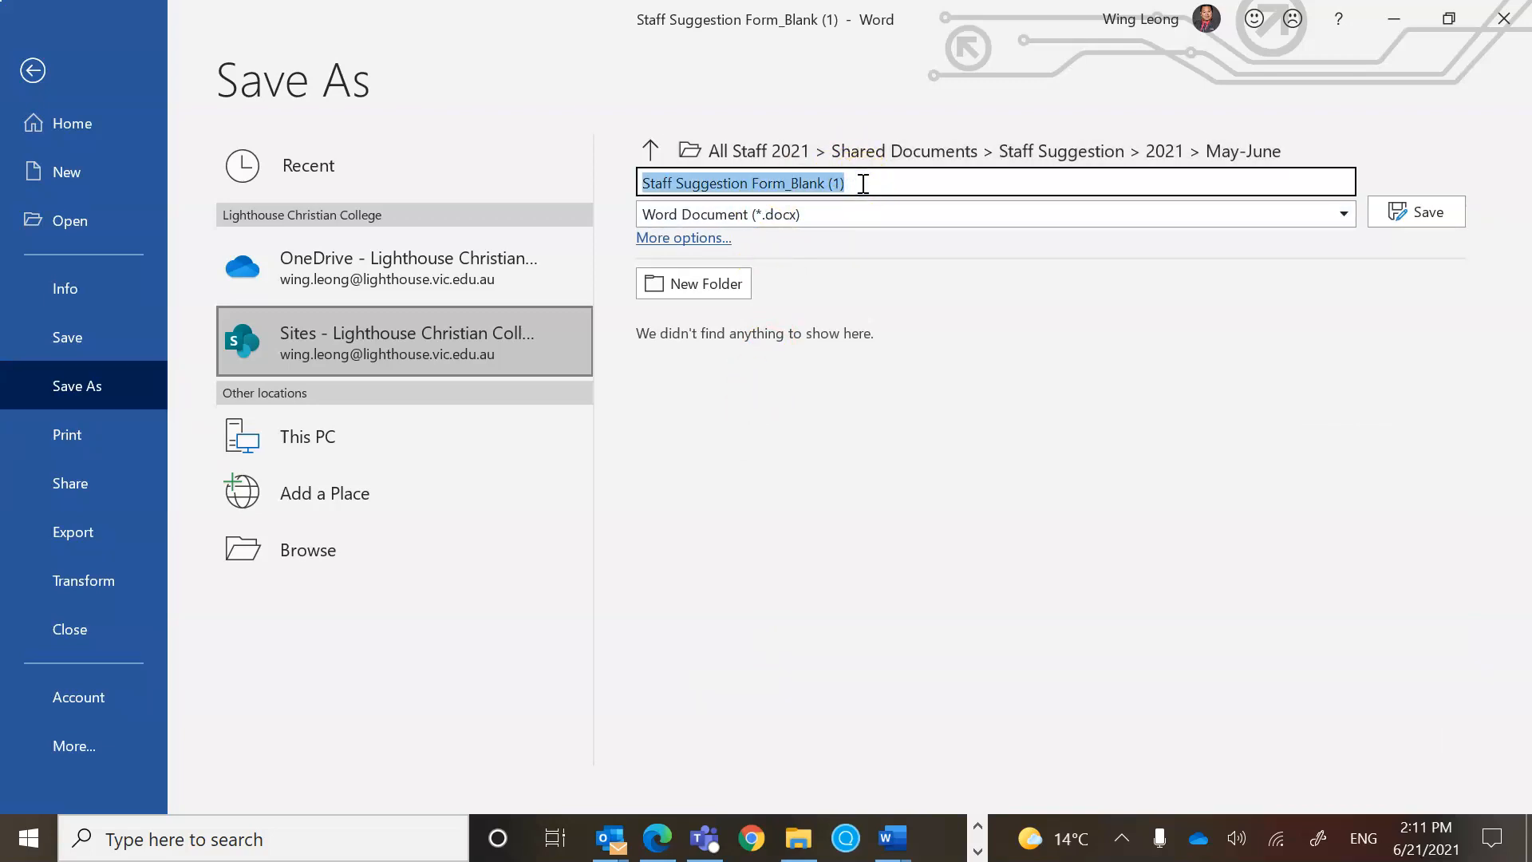
{"action": "type", "text": "Provision of food to staff by"}
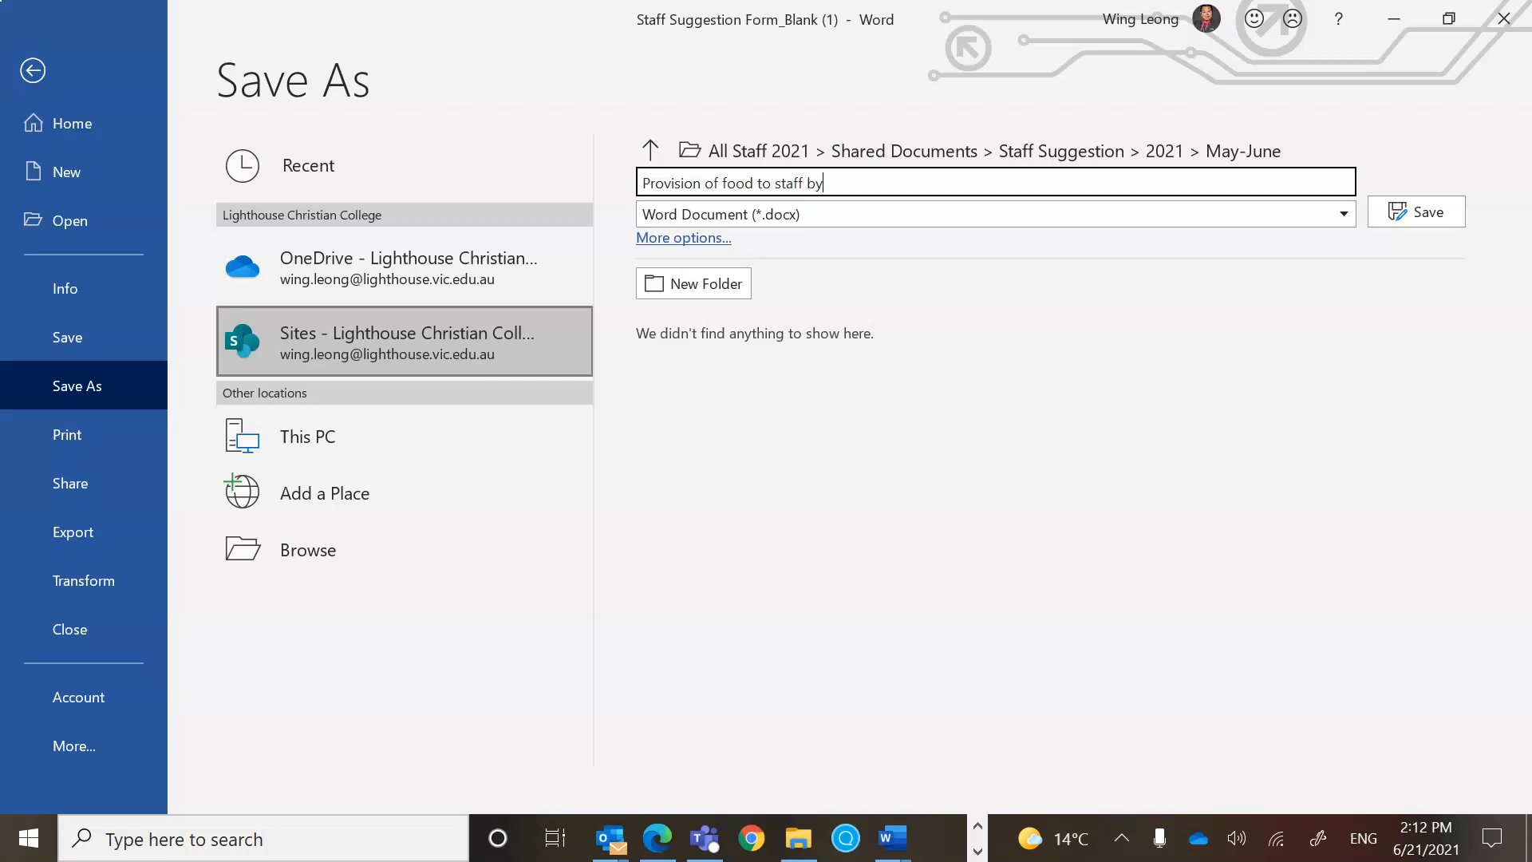
{"action": "left_click", "coordinate": [1408, 211]}
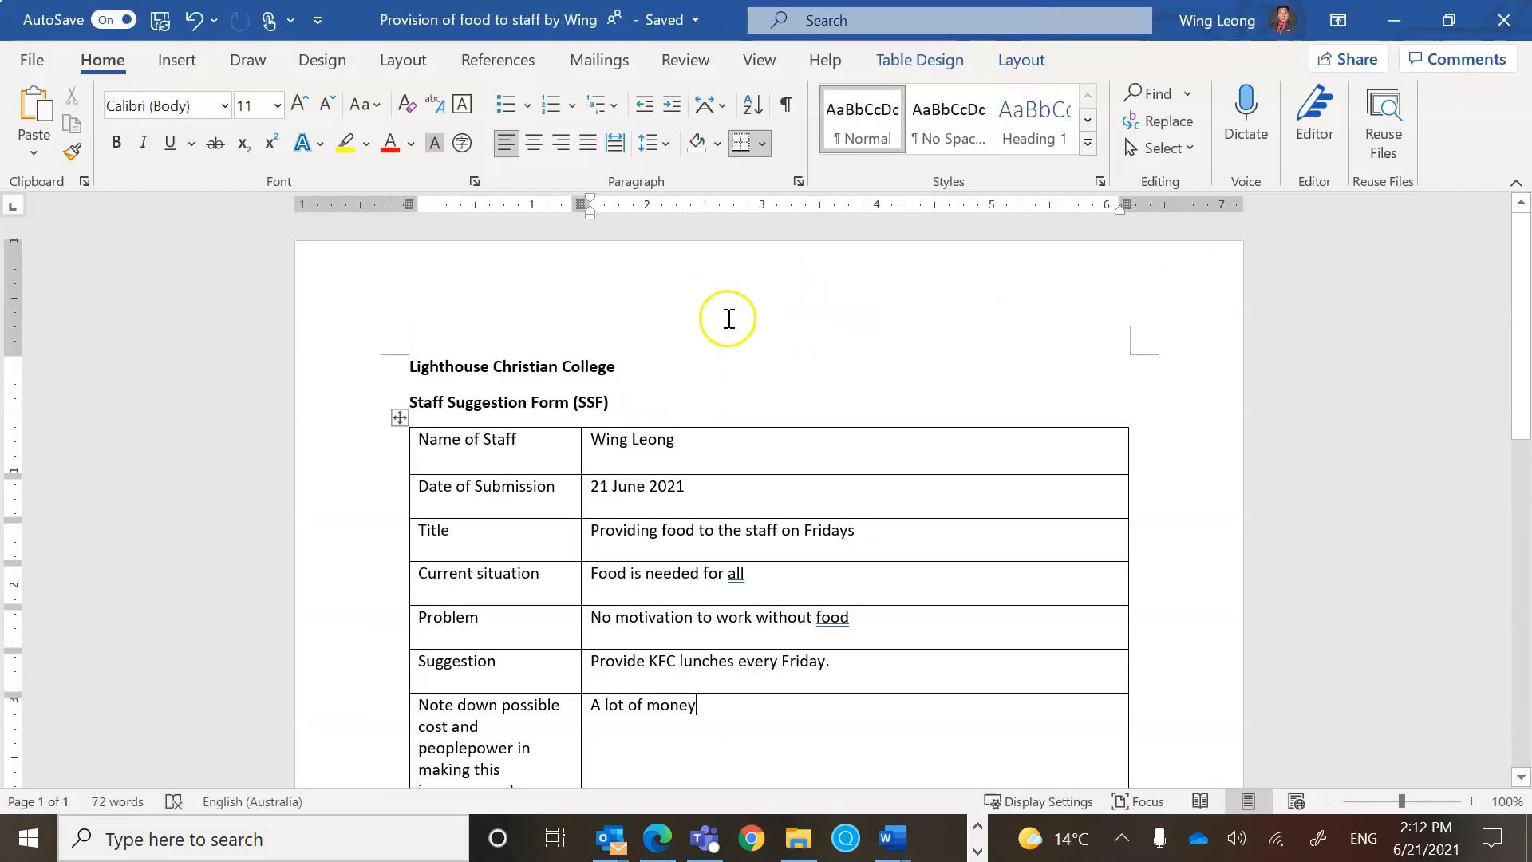
{"action": "left_click", "coordinate": [1504, 20]}
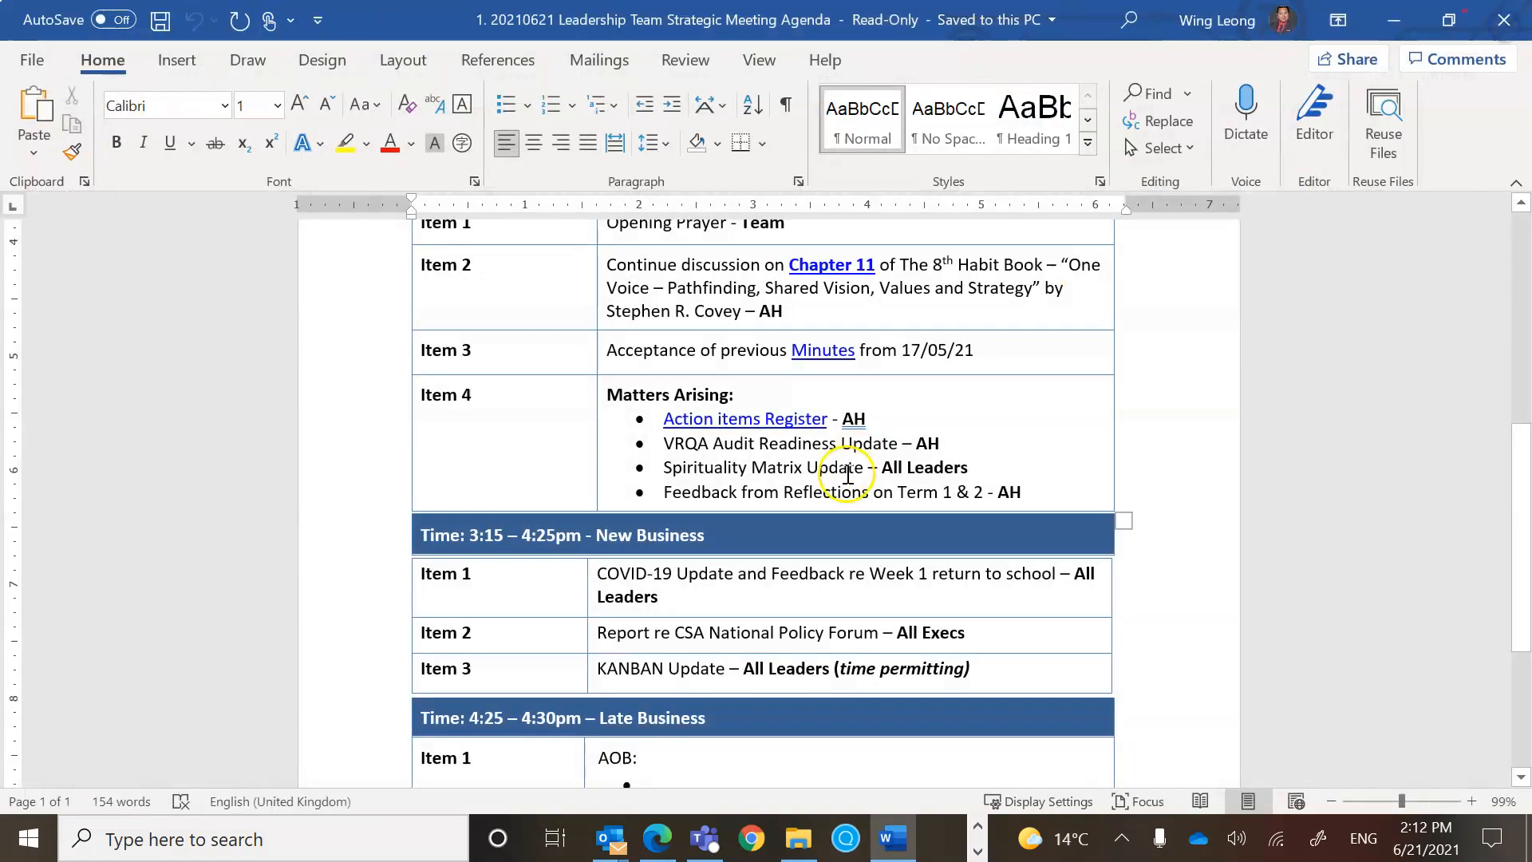
Back in Teams, open the channel files' 2021 > May-June folder to check the saved form.
{"action": "left_click", "coordinate": [707, 845]}
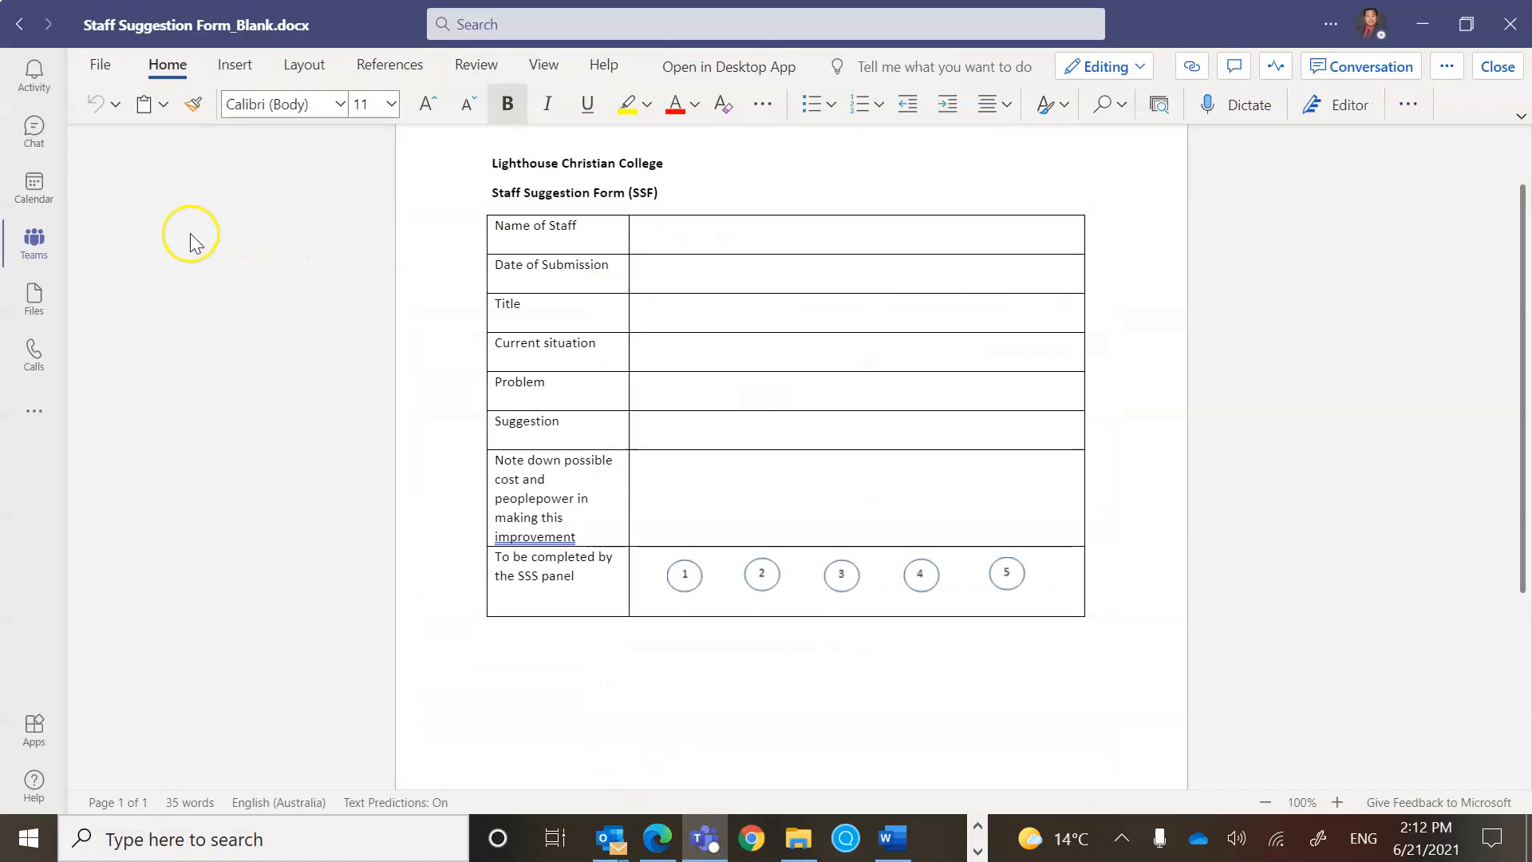
{"action": "left_click", "coordinate": [32, 242]}
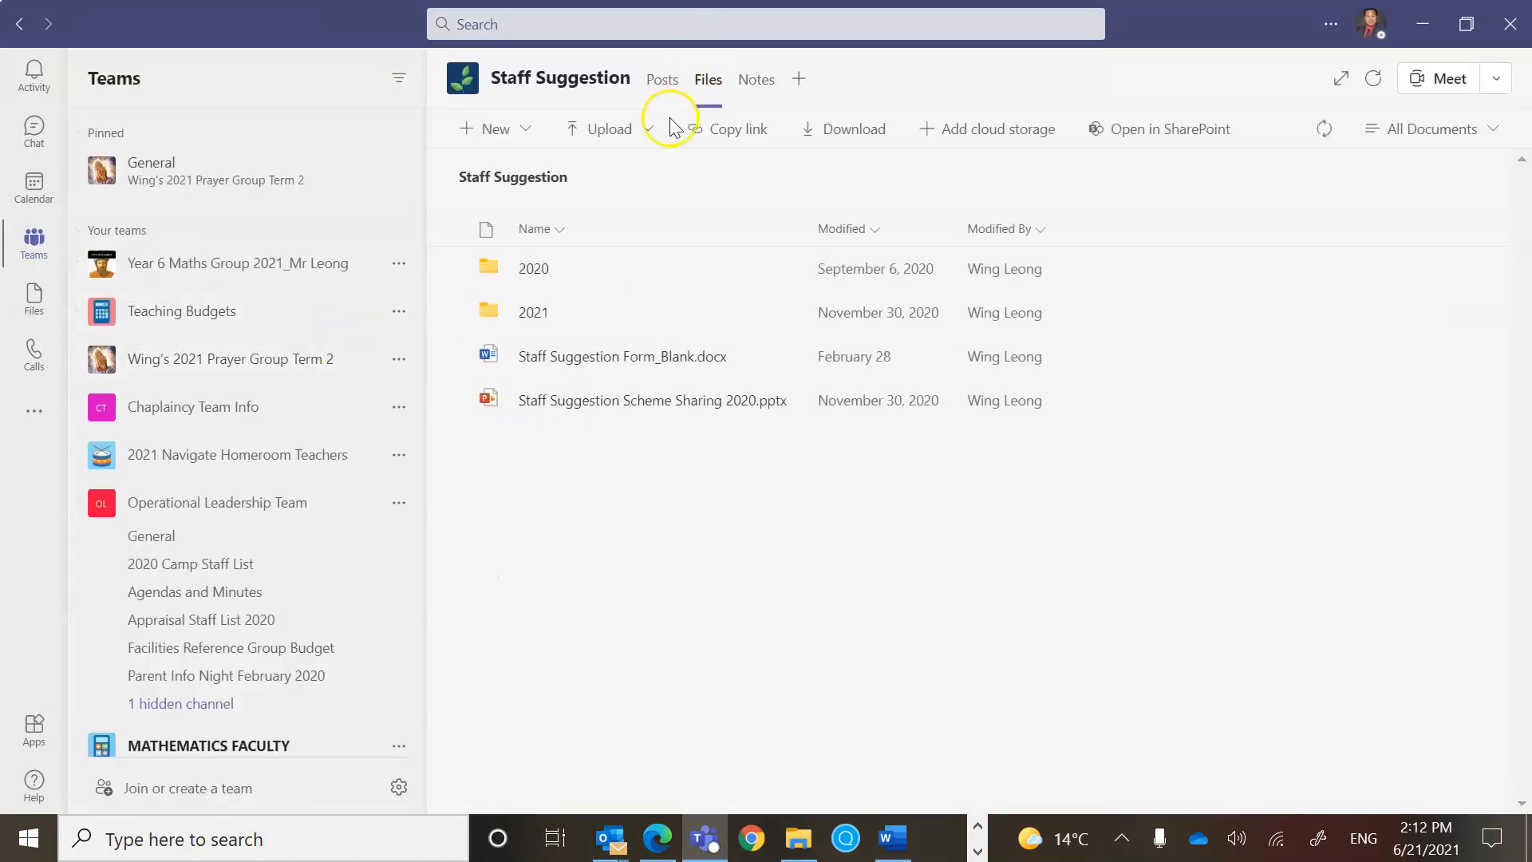
{"action": "left_click", "coordinate": [534, 313]}
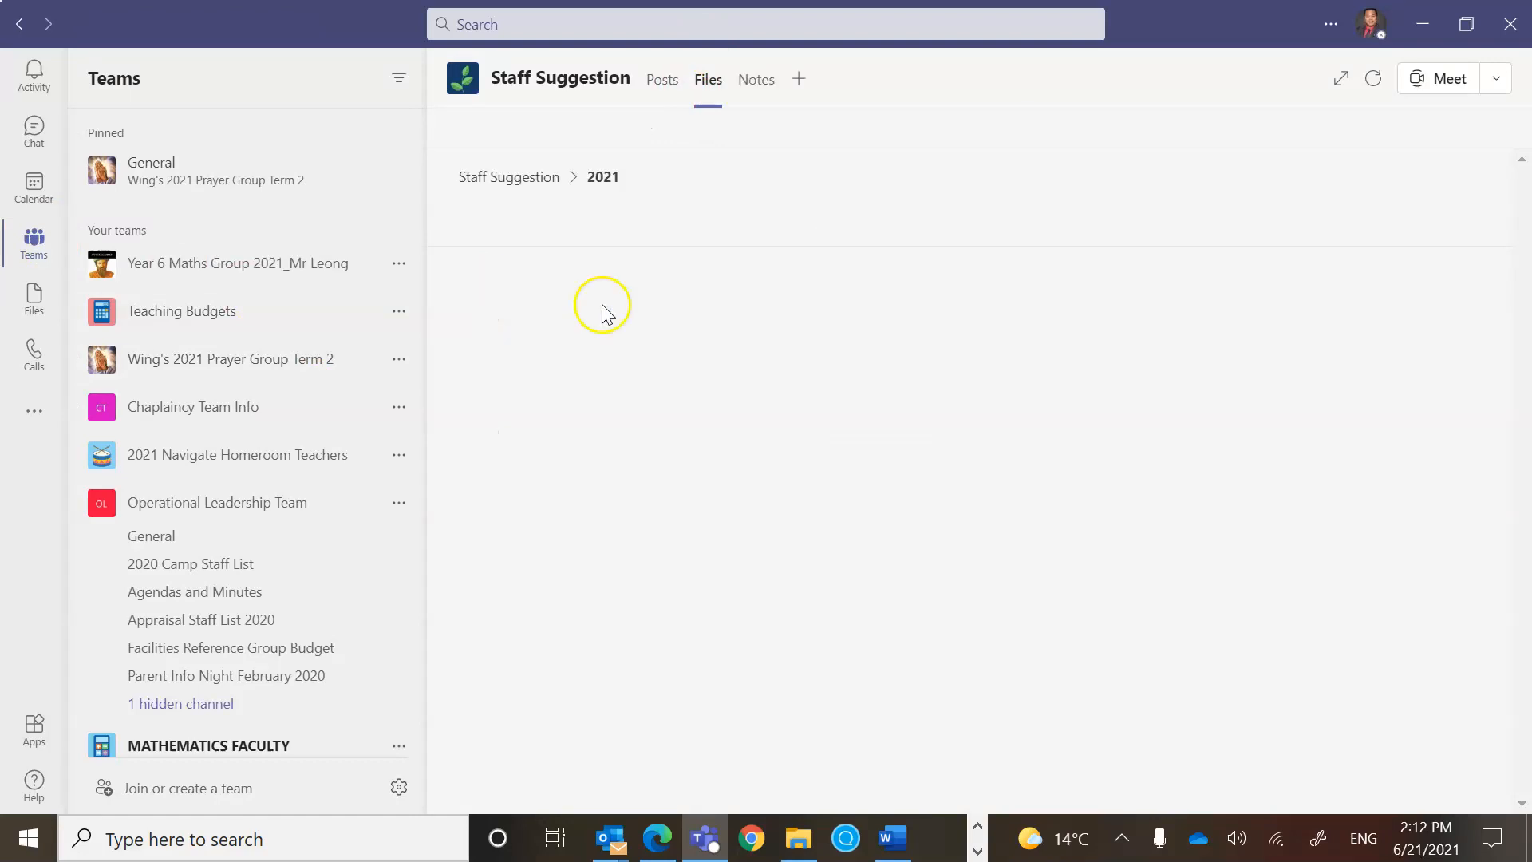
{"action": "left_click", "coordinate": [549, 400]}
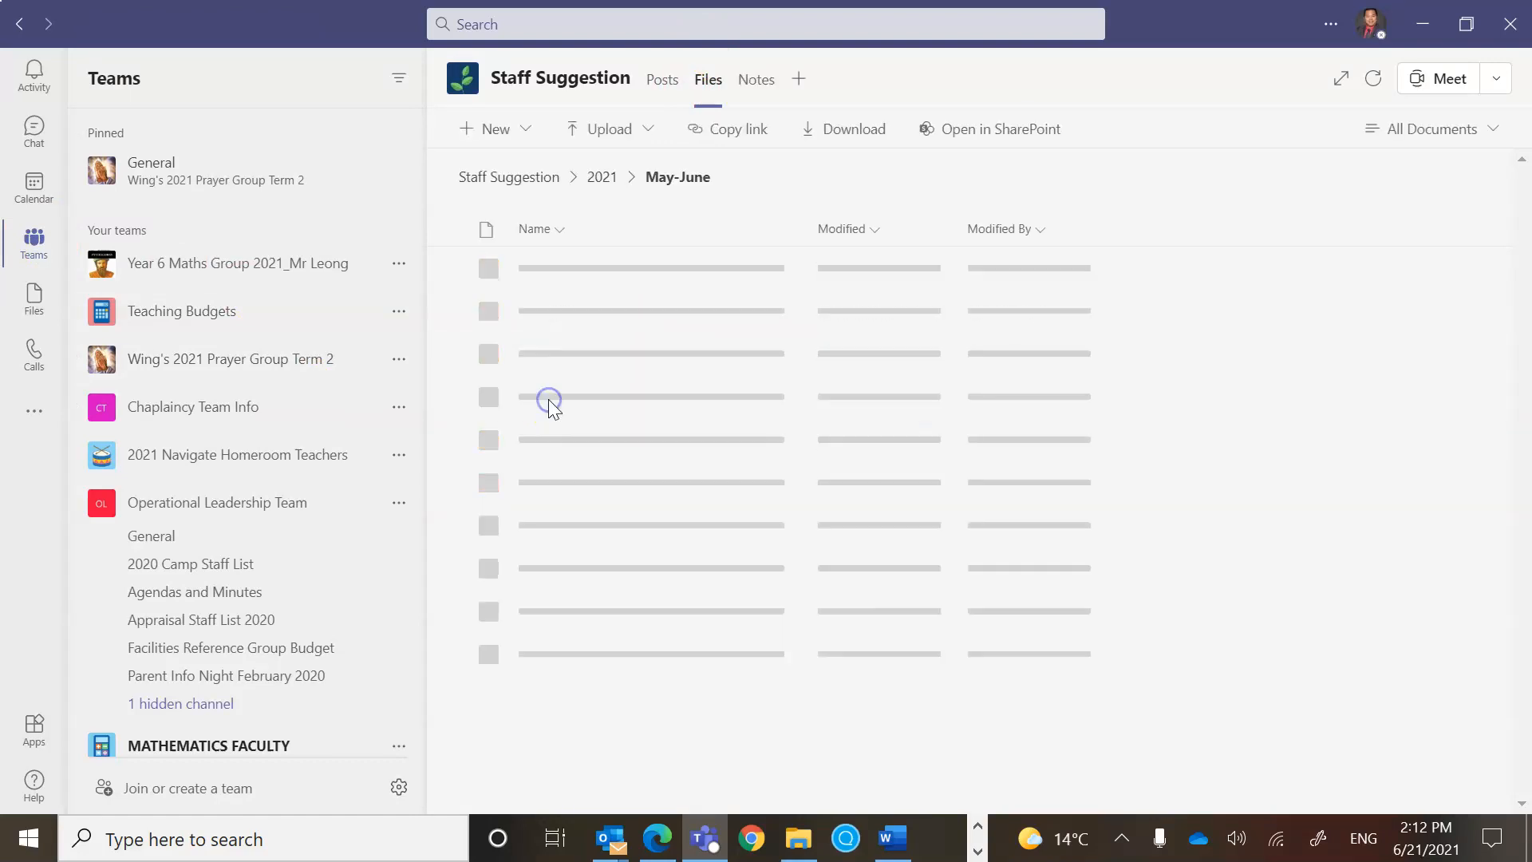